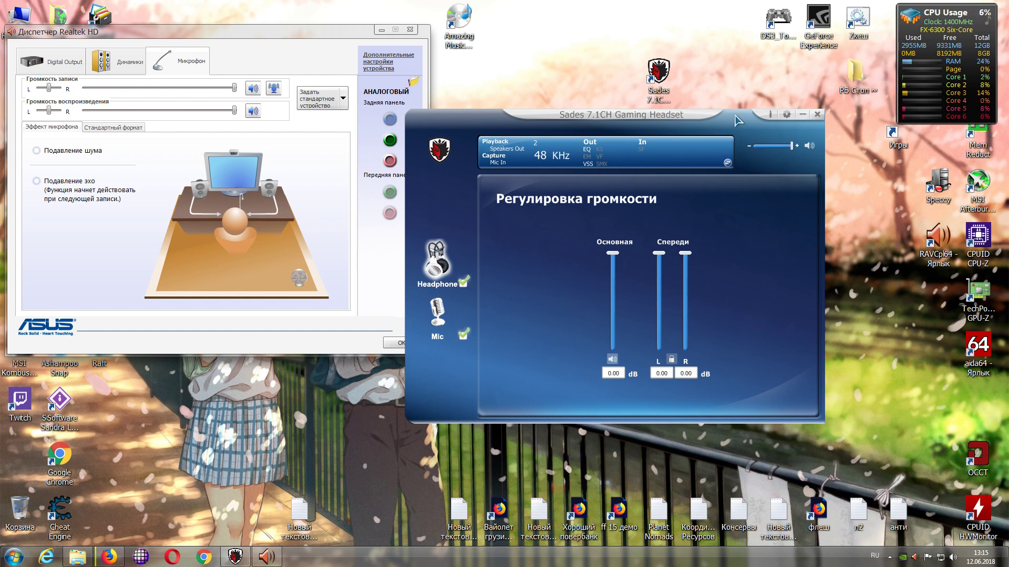
# Reposition the Sades 7.1CH Gaming Headset window so it sits clear of the Realtek HD manager window.
pyautogui.moveTo(739, 121); pyautogui.dragTo(759, 124)
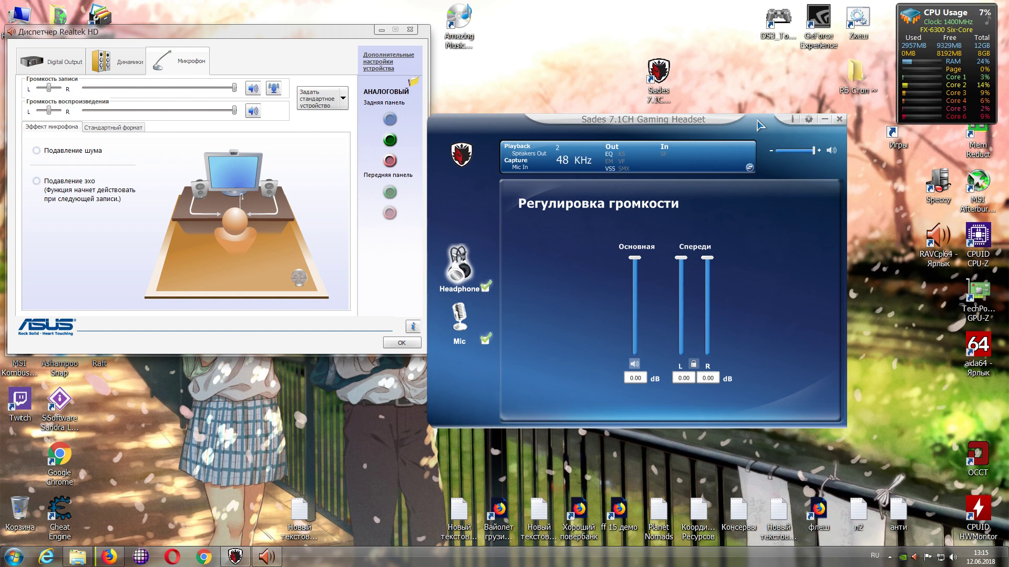
pyautogui.moveTo(761, 125); pyautogui.dragTo(757, 117)
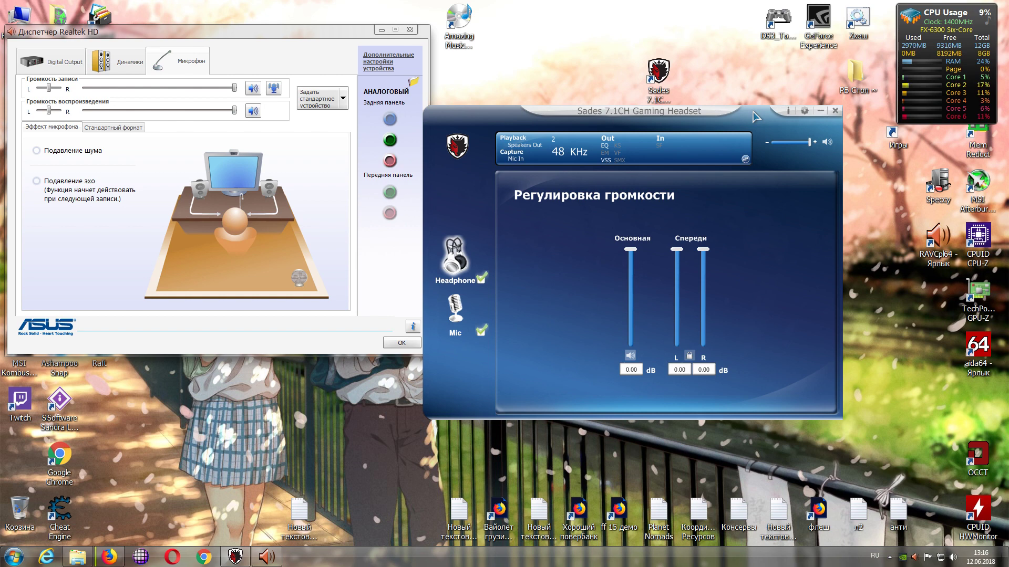
pyautogui.moveTo(755, 116); pyautogui.dragTo(767, 103)
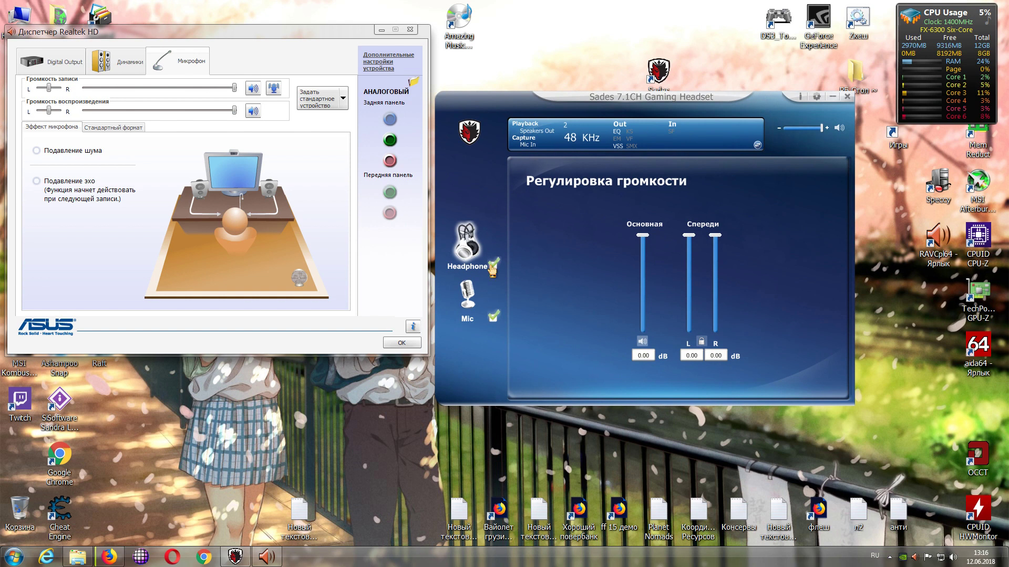
# Look over the headphone settings list, the overall volume level and the available sound profiles.
pyautogui.click(465, 247)
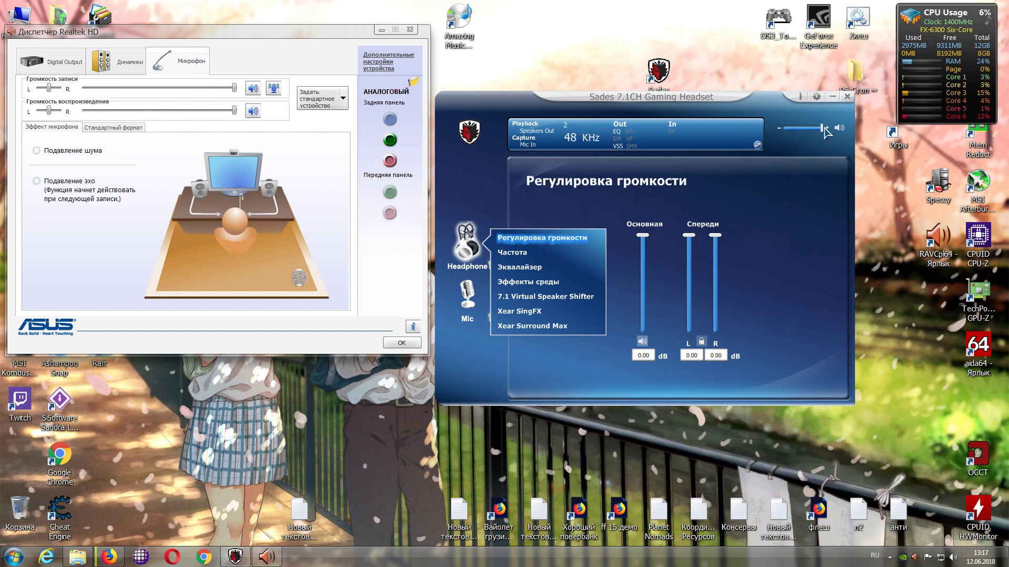
pyautogui.moveTo(822, 131)
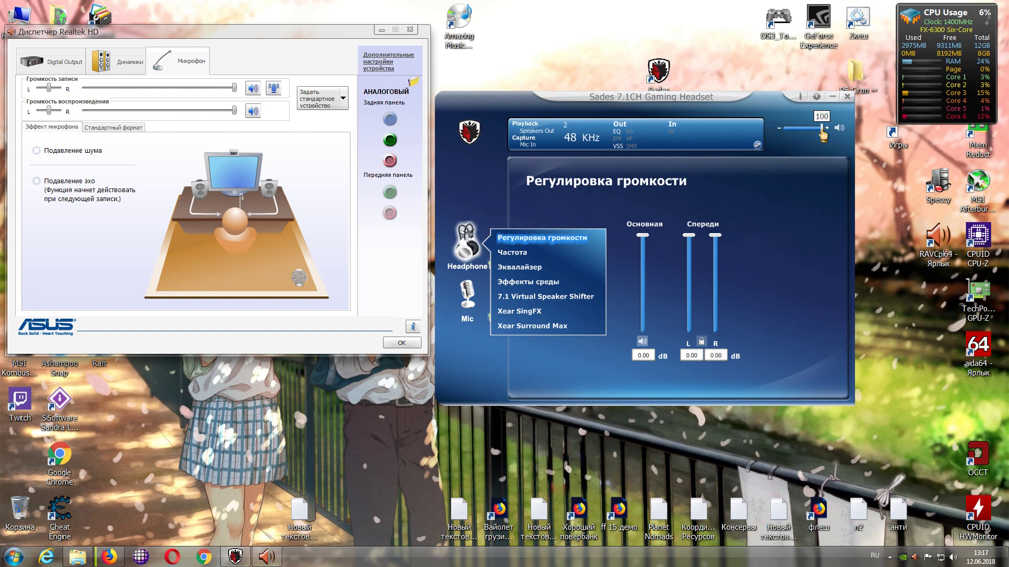
pyautogui.click(758, 146)
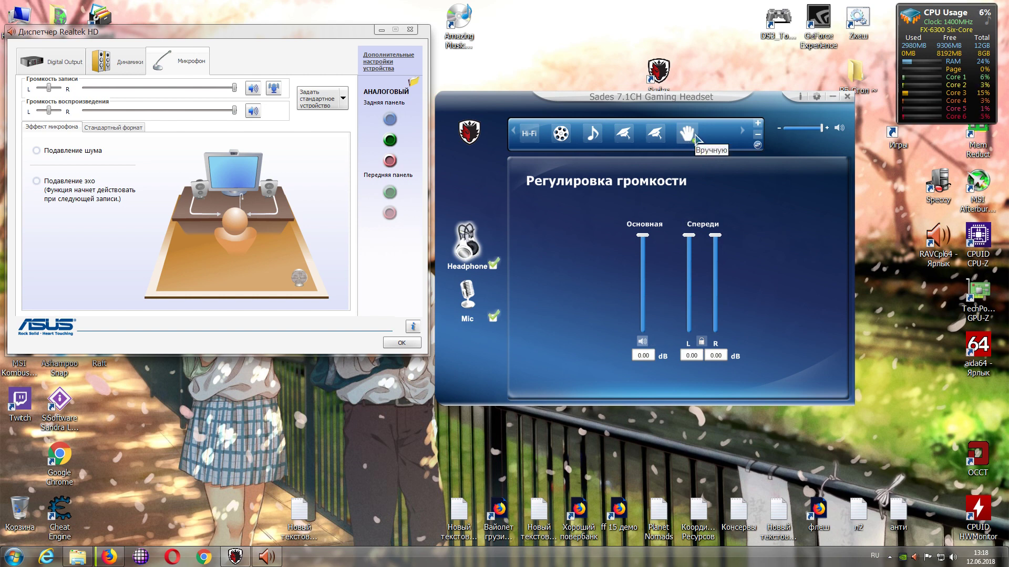
pyautogui.click(757, 145)
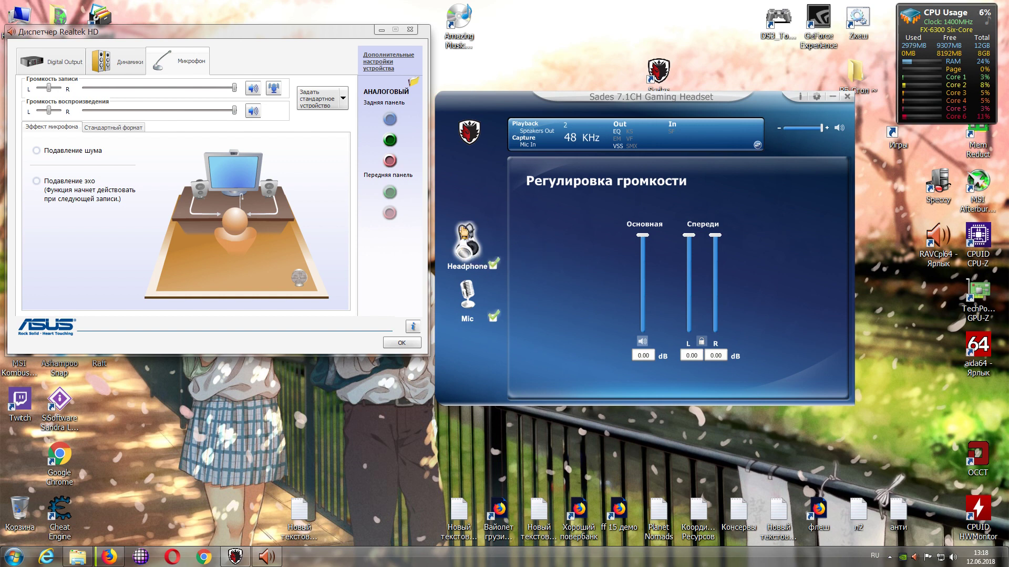
# Lower the headphone's main volume (Основная) to -0.14 dB on the Регулировка громкости page.
pyautogui.click(464, 245)
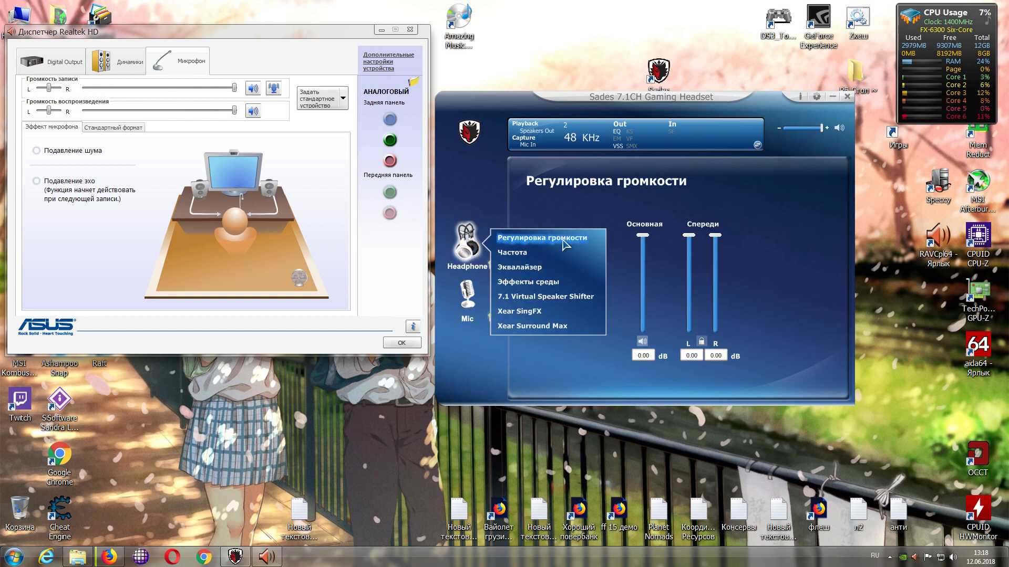
pyautogui.click(643, 237)
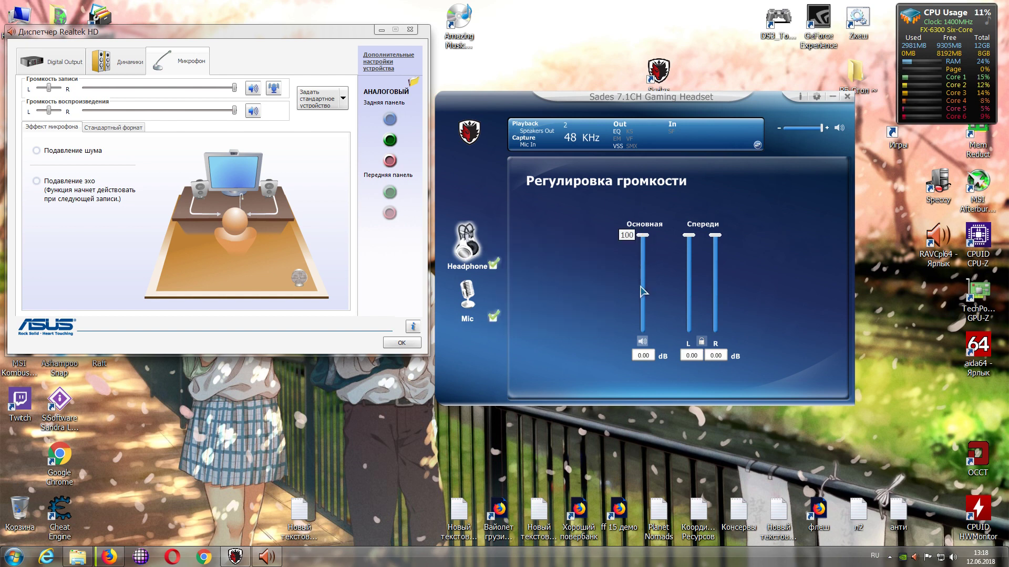
pyautogui.moveTo(643, 238)
pyautogui.mouseDown()
pyautogui.moveTo(647, 297)
pyautogui.moveTo(643, 236)
pyautogui.mouseUp()
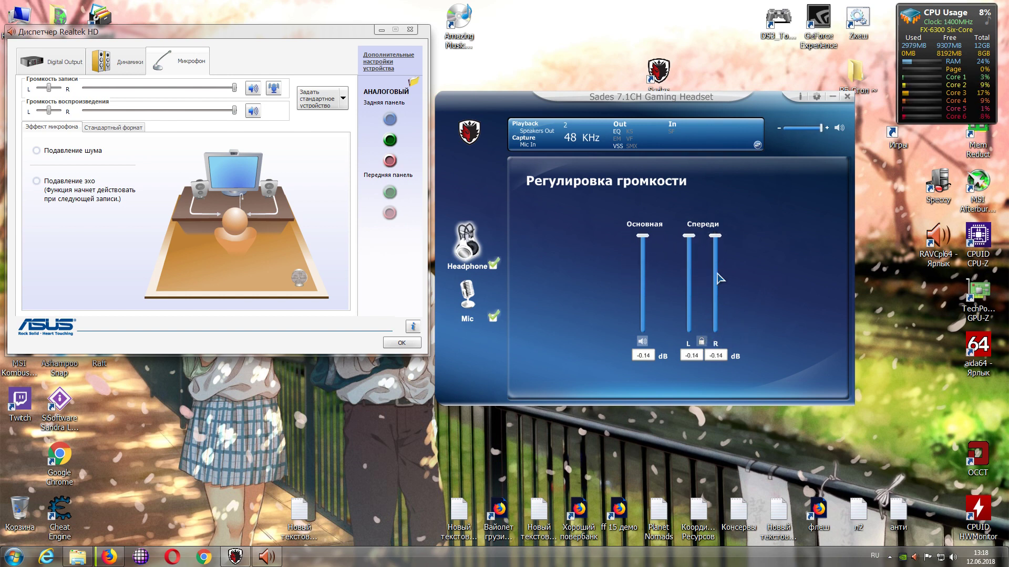
# View the headphone's Частота settings, followed by the Эквалайзер settings.
pyautogui.click(464, 246)
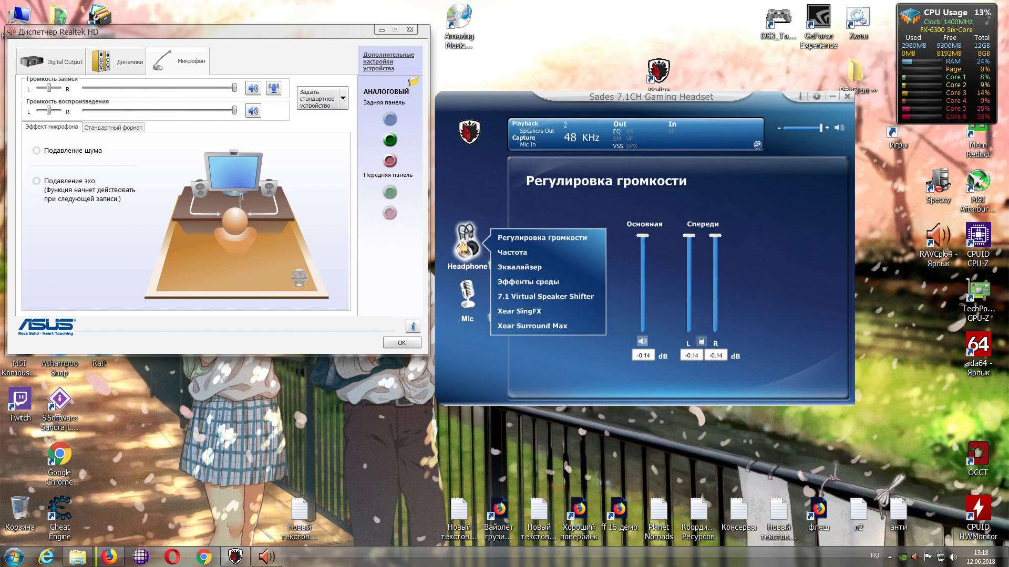
pyautogui.click(502, 255)
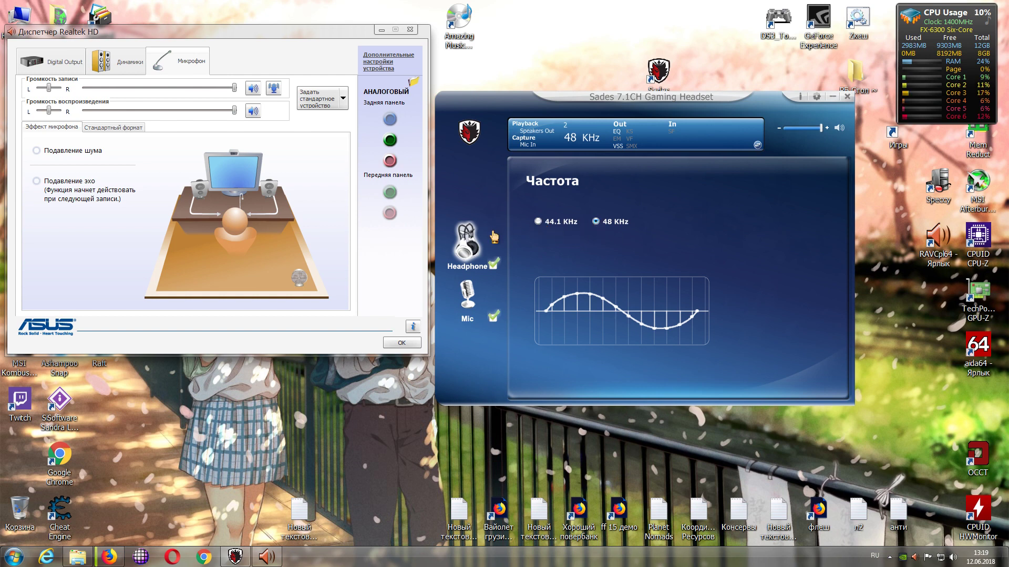
pyautogui.click(471, 249)
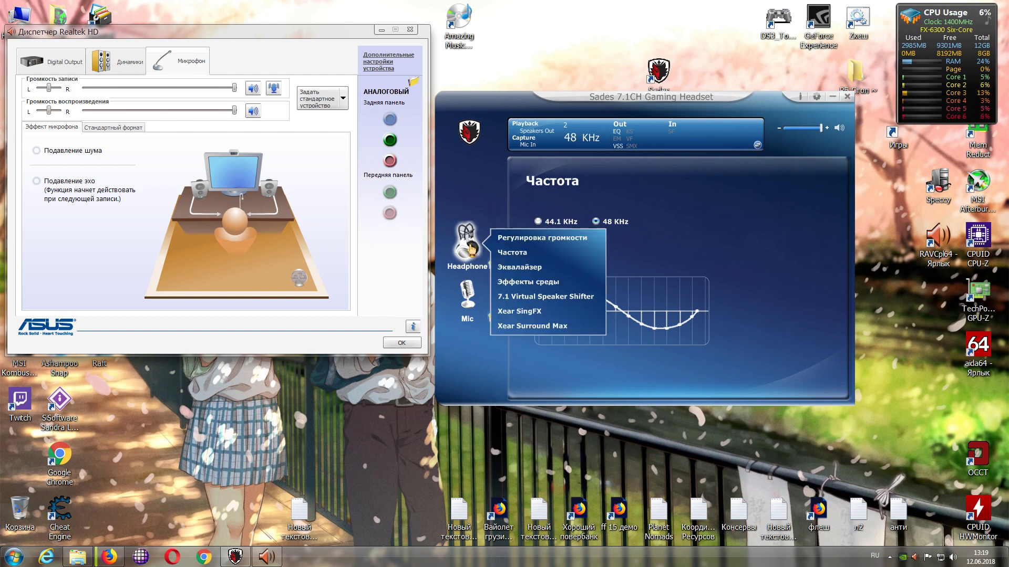
pyautogui.click(516, 267)
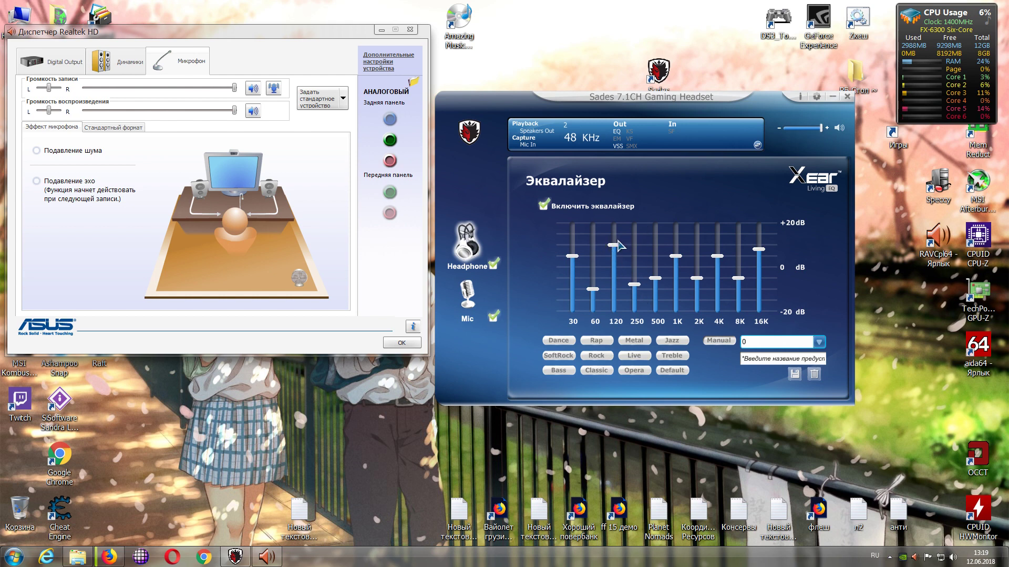
pyautogui.moveTo(595, 294)
# Compare the equalizer curves of Нормал 2 and the similar profile beside it, leaving that neighbouring profile active.
pyautogui.click(757, 145)
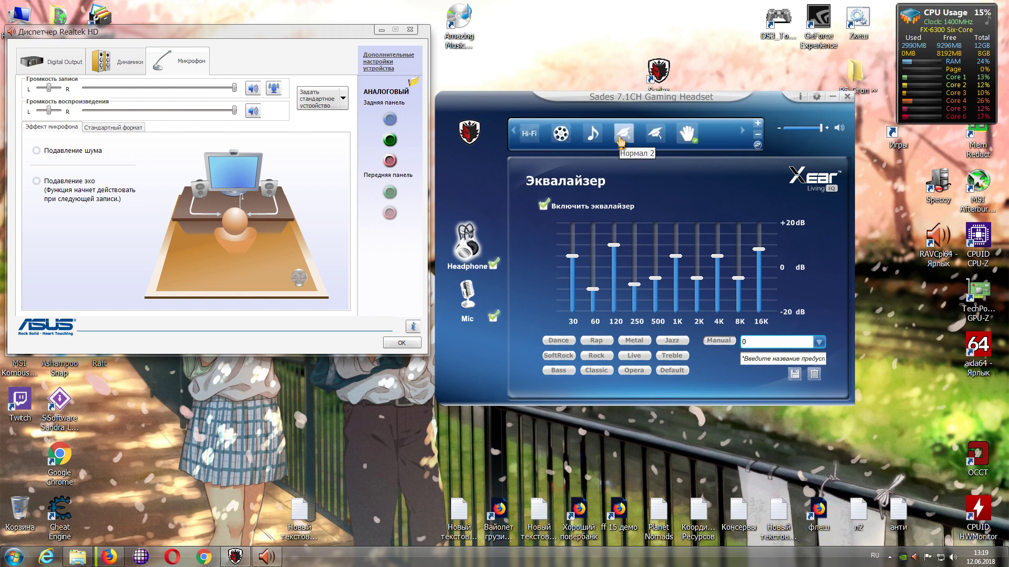
pyautogui.click(658, 141)
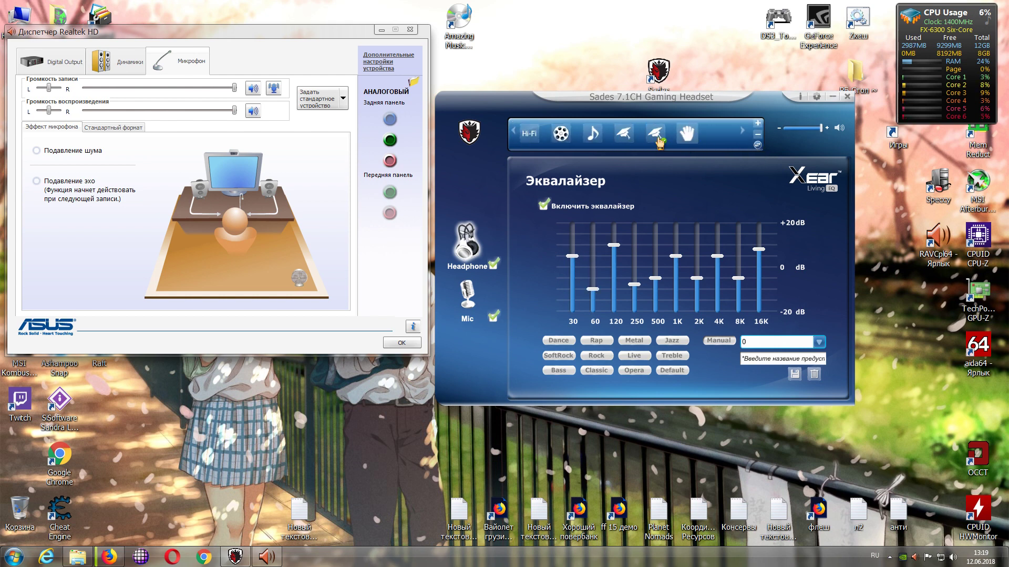
pyautogui.click(627, 138)
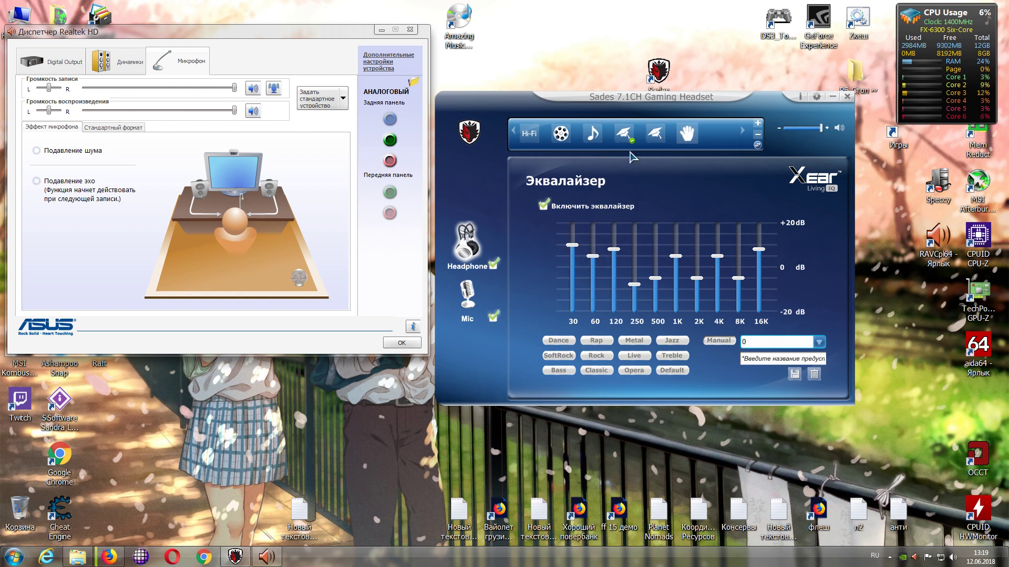
pyautogui.click(658, 143)
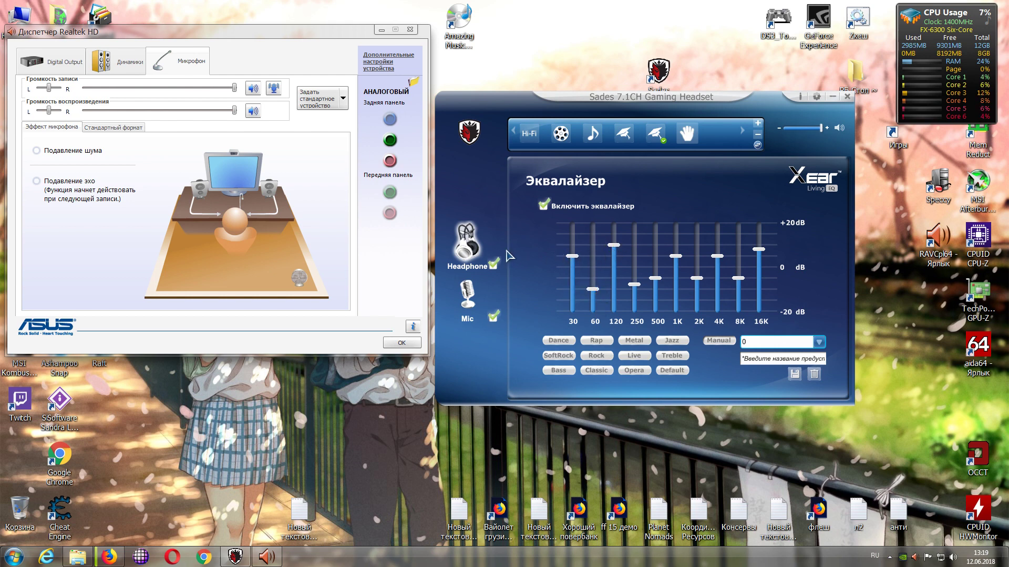
# Open the headphone's Эффекты среды page and compare its settings under Нормал 2 and the neighbouring profile.
pyautogui.click(468, 247)
pyautogui.moveTo(590, 295)
pyautogui.moveTo(616, 252)
pyautogui.click(471, 254)
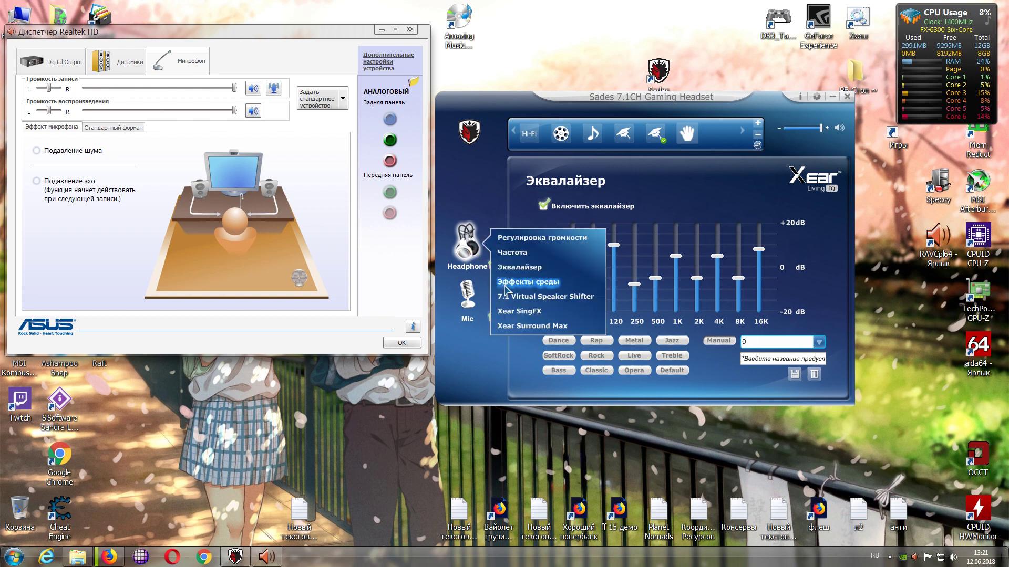
pyautogui.click(505, 287)
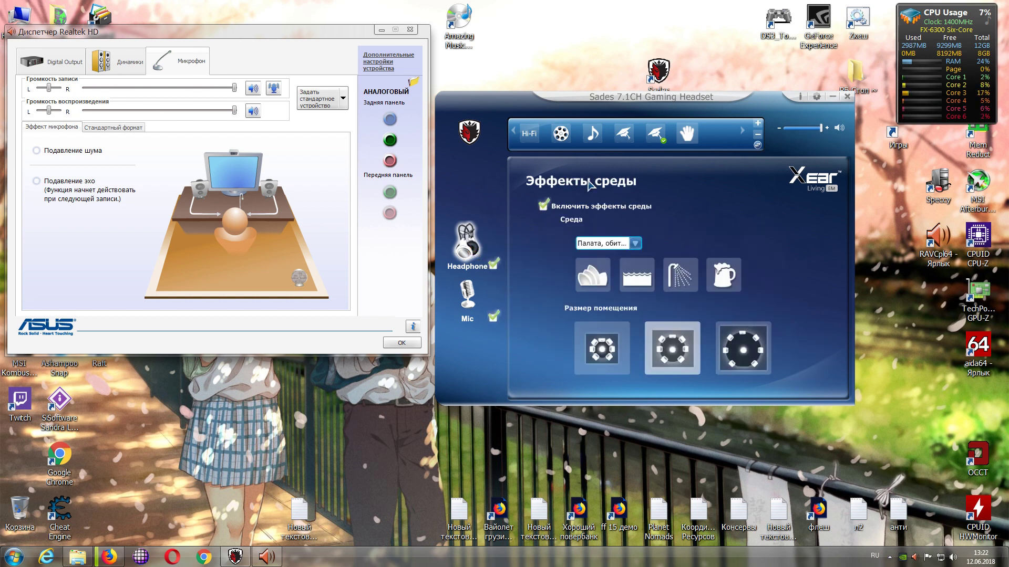
pyautogui.click(624, 138)
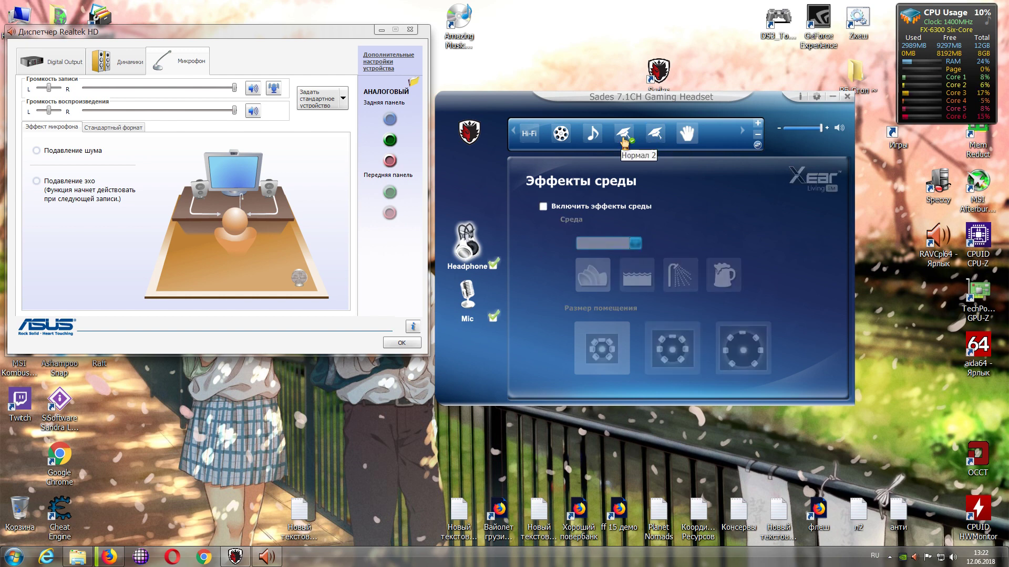
pyautogui.click(661, 137)
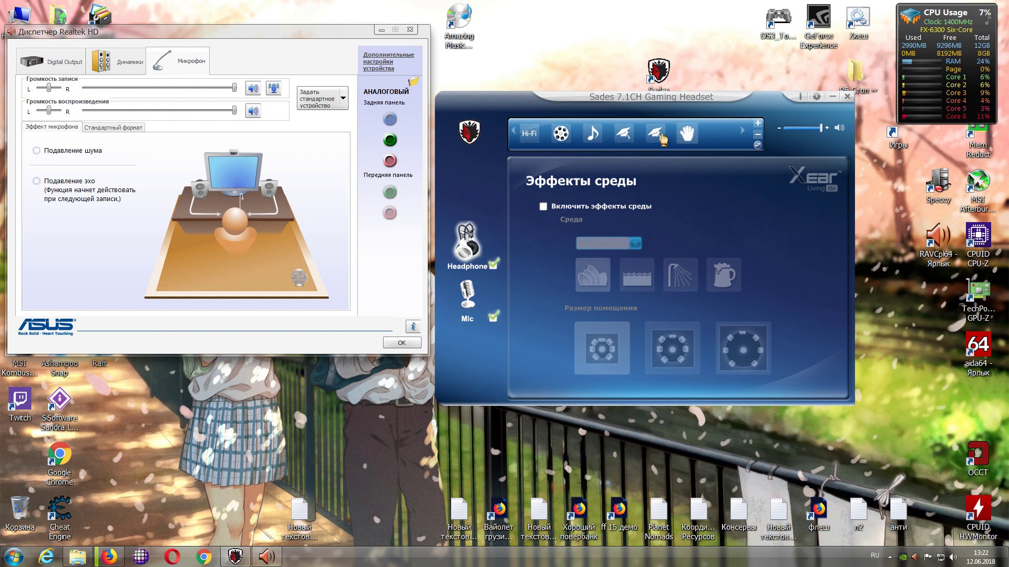
# Recheck the headphone's Эквалайзер page, and return to Эффекты среды to view the list of environments.
pyautogui.click(466, 247)
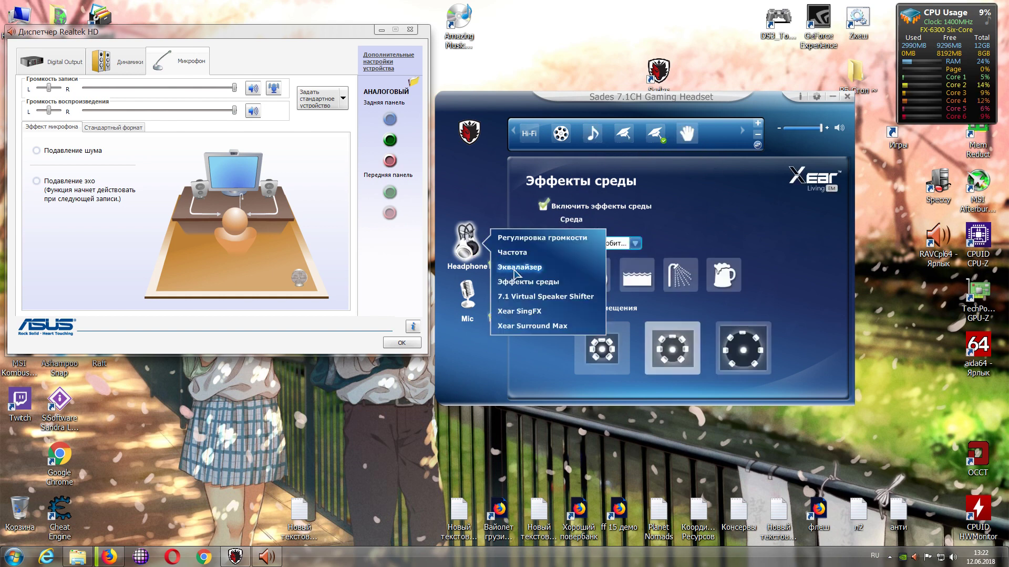
pyautogui.click(518, 269)
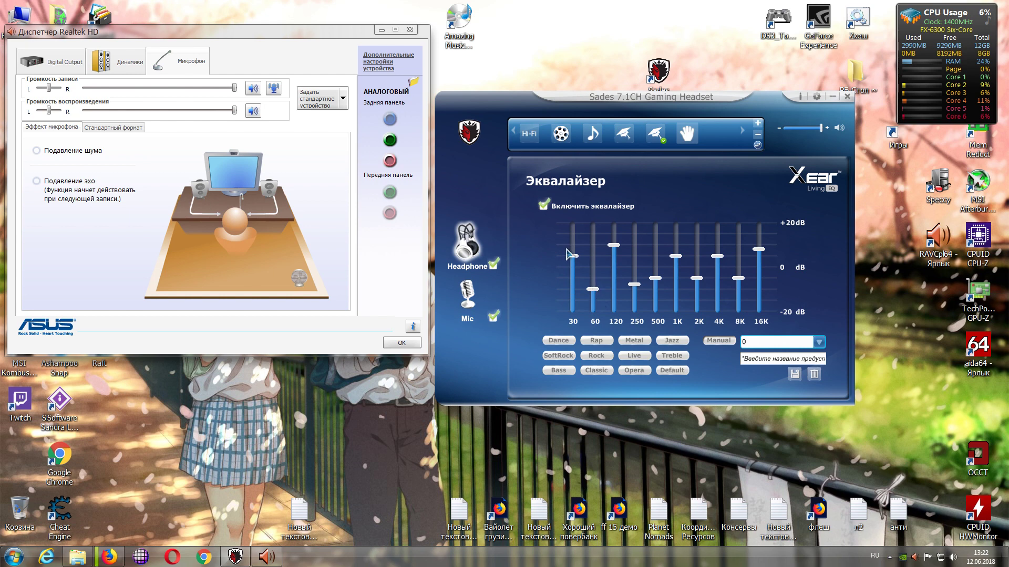
pyautogui.click(467, 246)
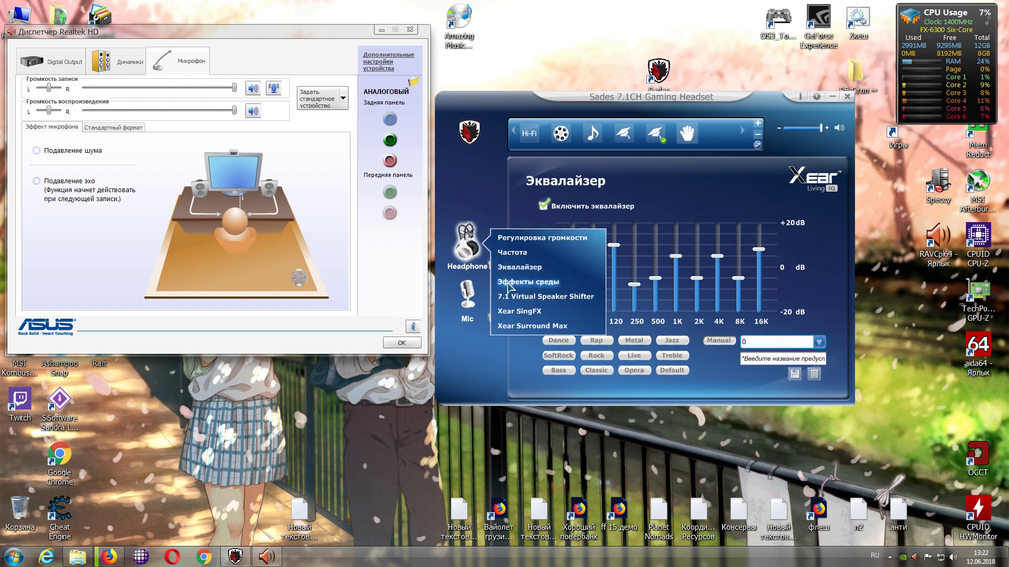
pyautogui.click(509, 286)
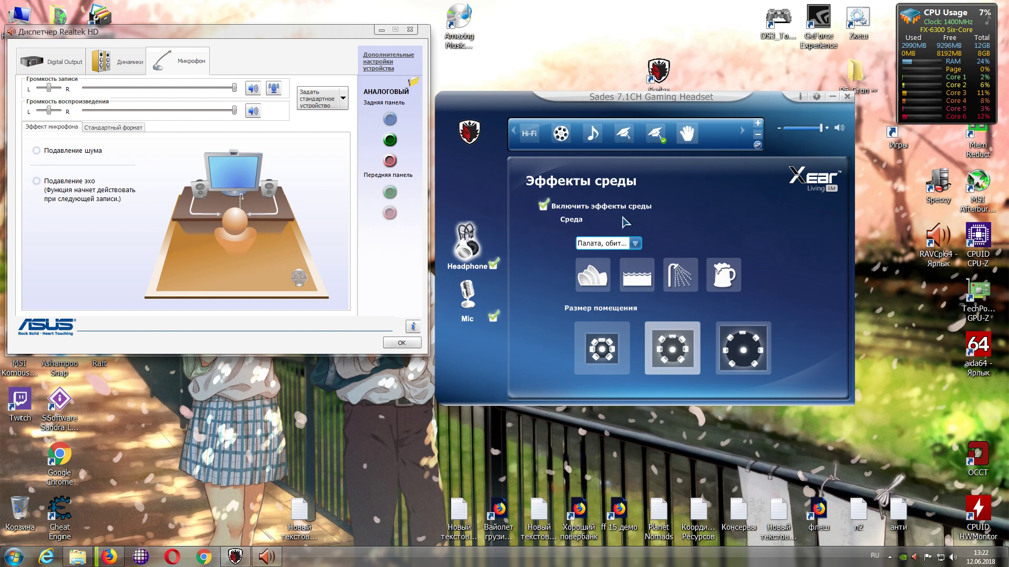
pyautogui.click(636, 243)
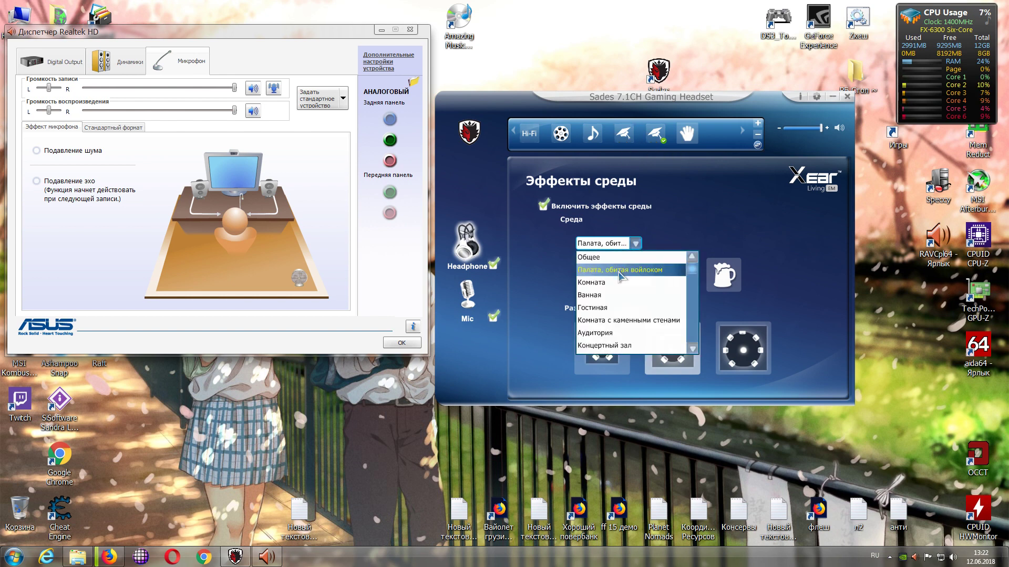
pyautogui.click(698, 210)
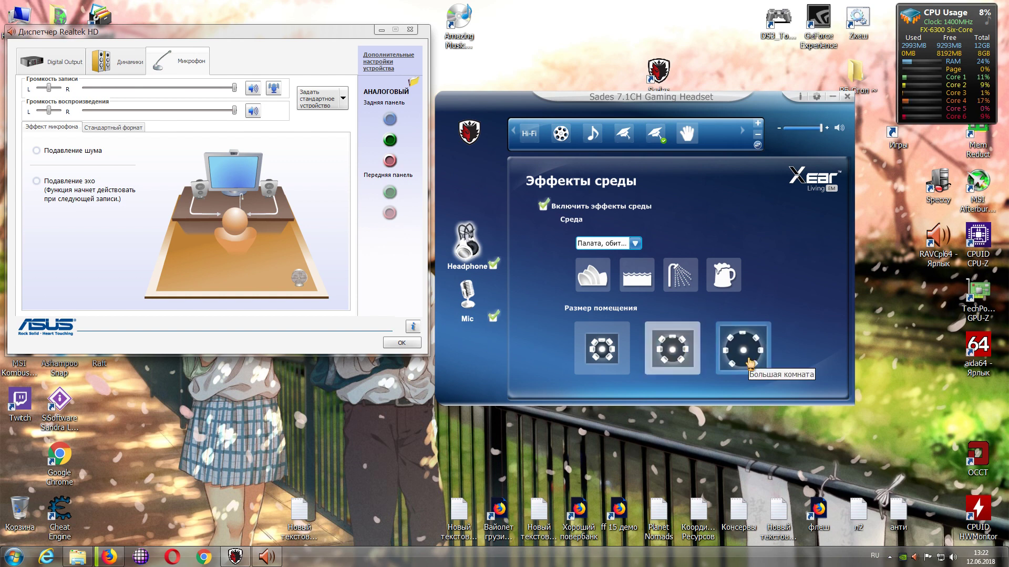
# Try the smallest room size and Большая комната in Размер помещения, and switch back to Средняя комната.
pyautogui.click(587, 360)
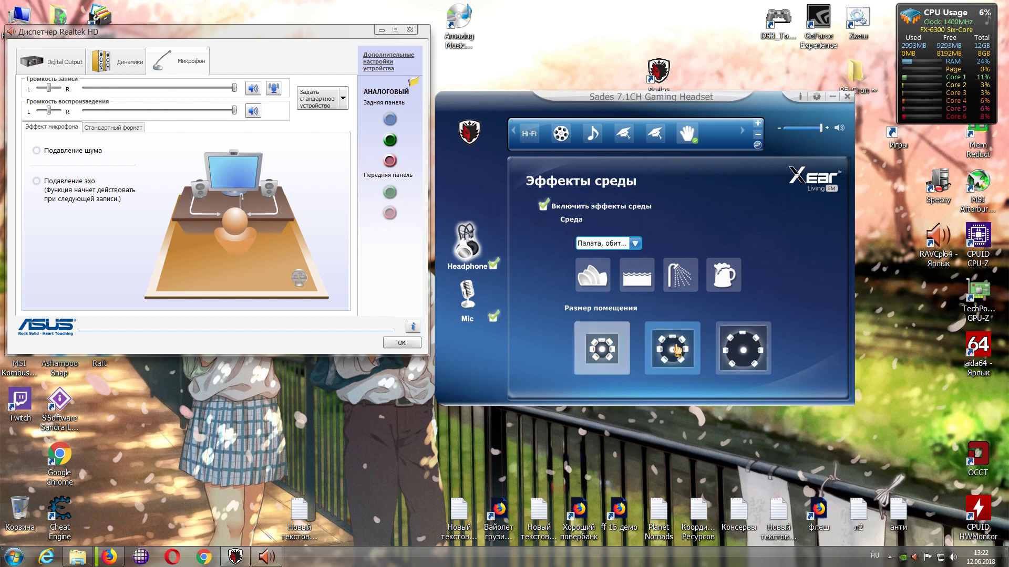
pyautogui.click(671, 362)
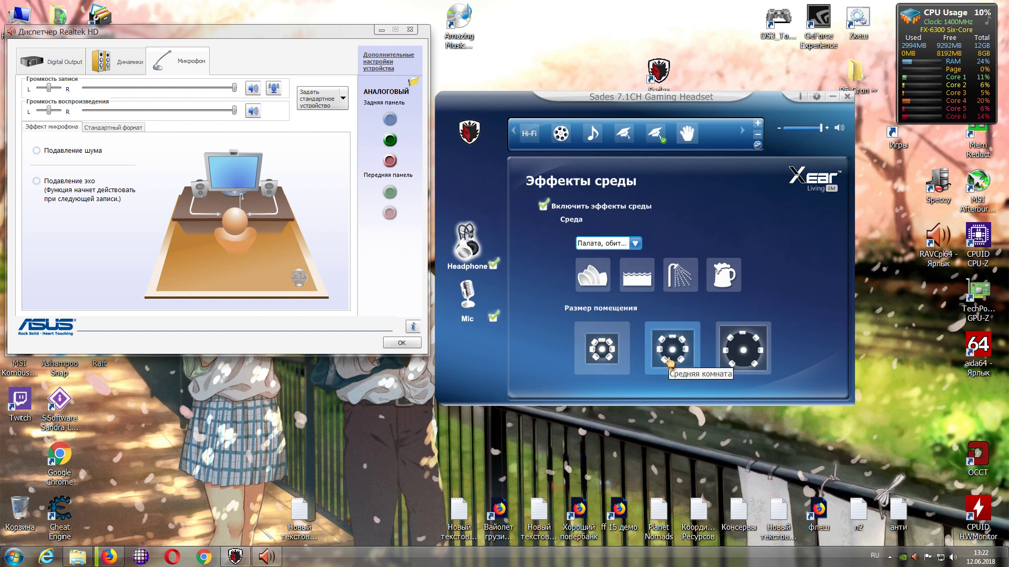
pyautogui.click(746, 360)
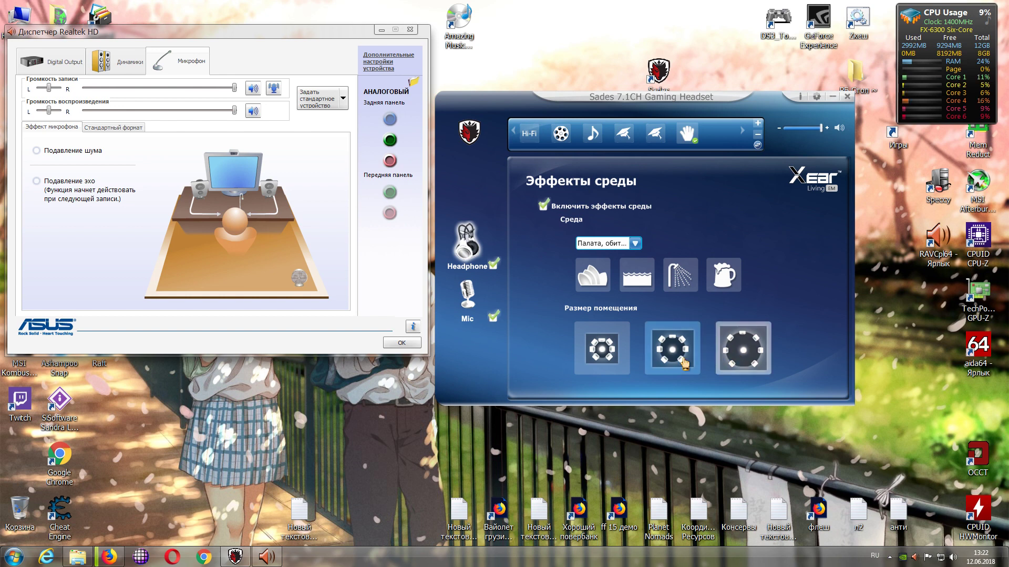
pyautogui.click(663, 361)
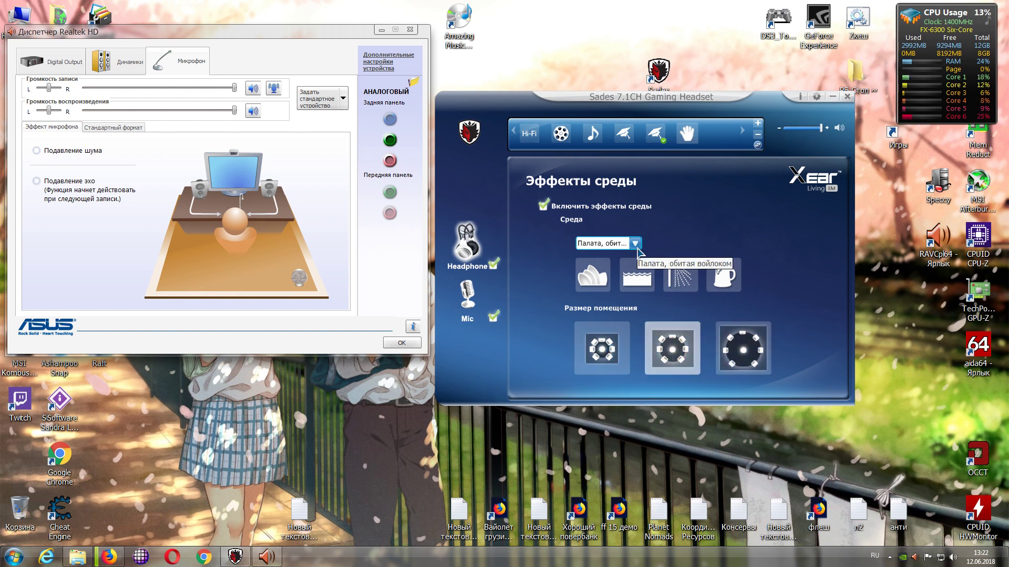
# Look through the environments in the Среда list, and keep Палата, обитая войлоком selected.
pyautogui.click(635, 245)
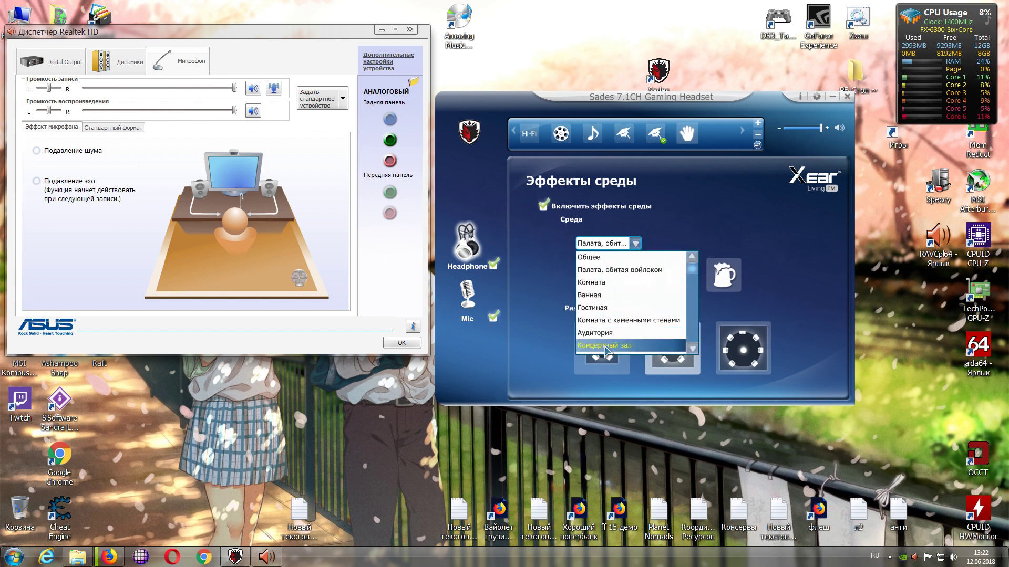
pyautogui.scroll(-1, 609, 339)
pyautogui.scroll(-4, 610, 339)
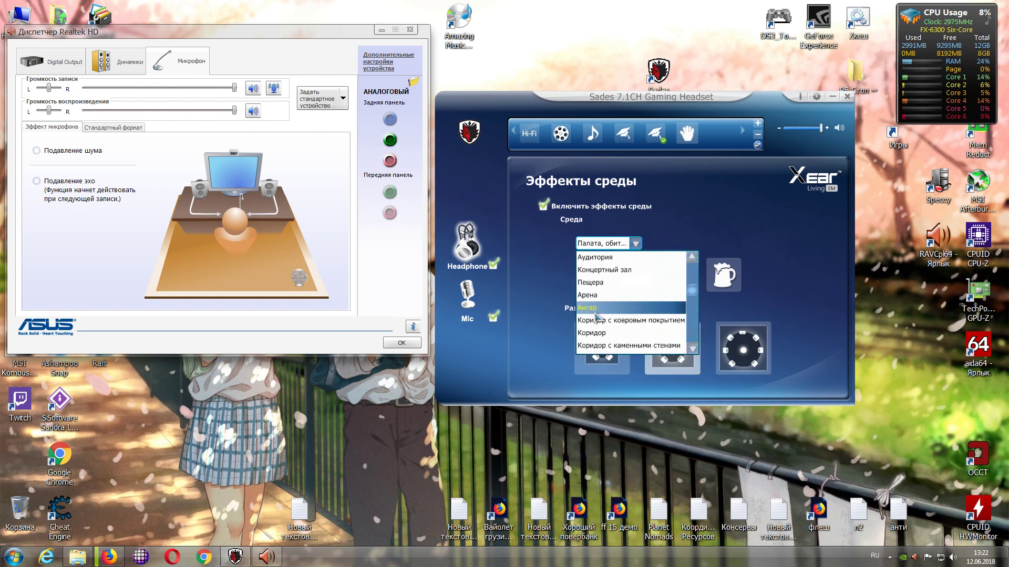
pyautogui.scroll(-2, 597, 304)
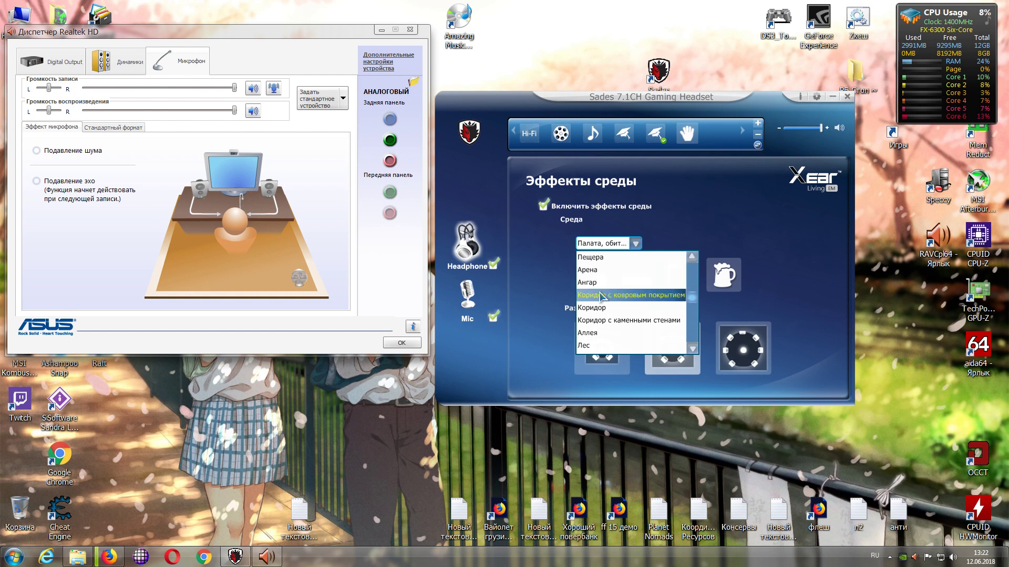
pyautogui.scroll(8, 607, 316)
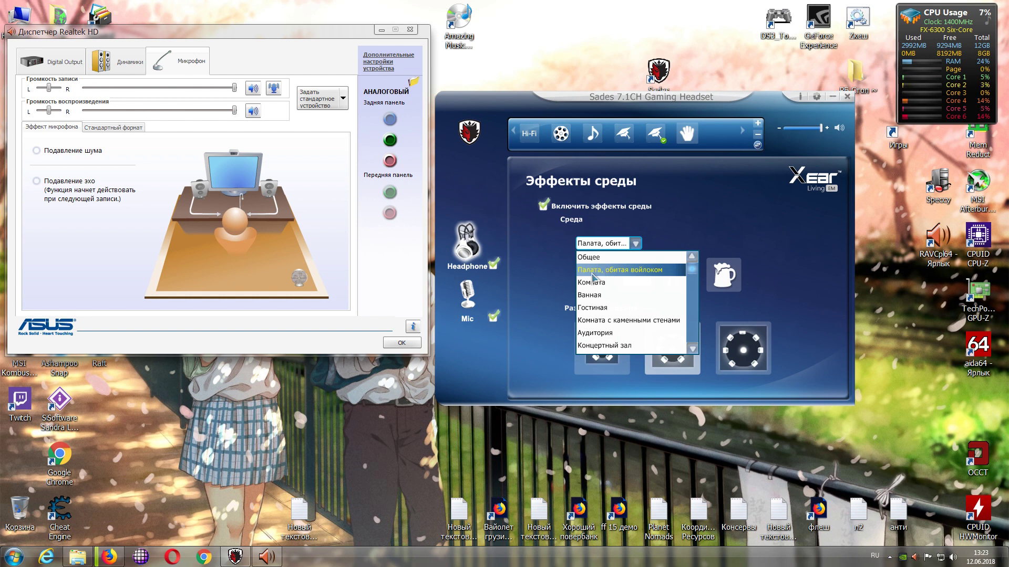
pyautogui.click(627, 271)
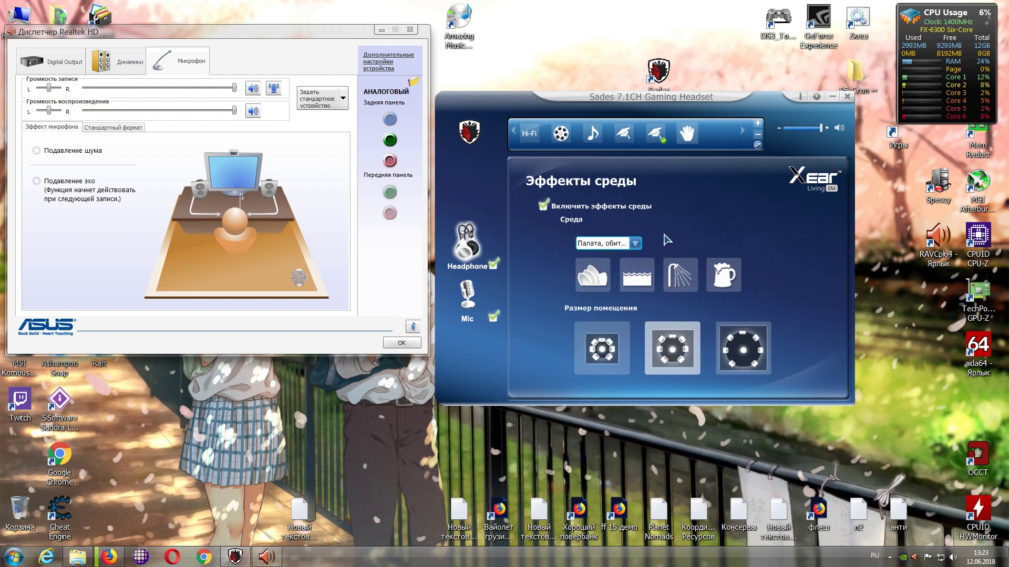
# Try Большая комната and the smallest room size again, and return to Средняя комната.
pyautogui.click(666, 359)
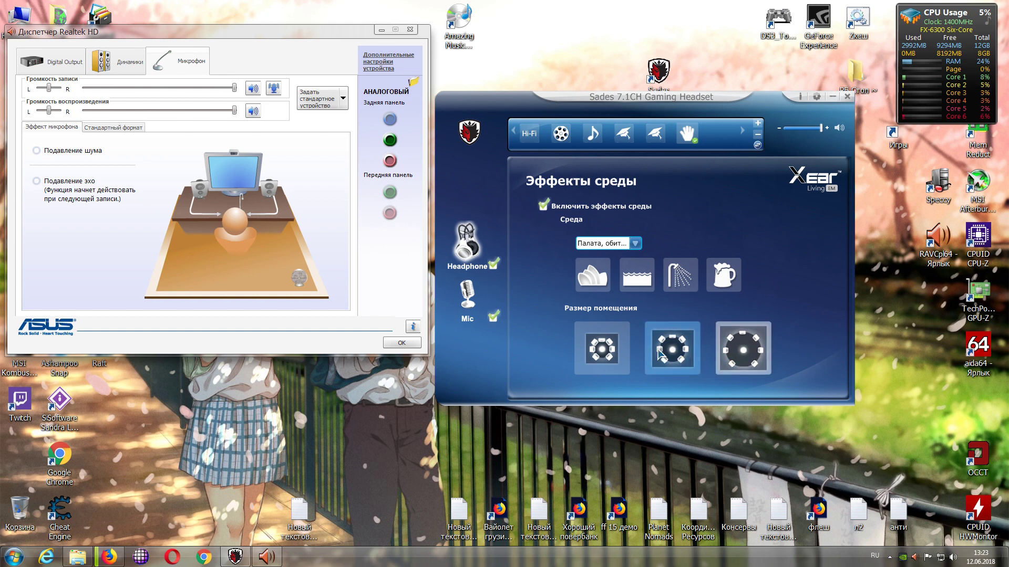
pyautogui.click(609, 355)
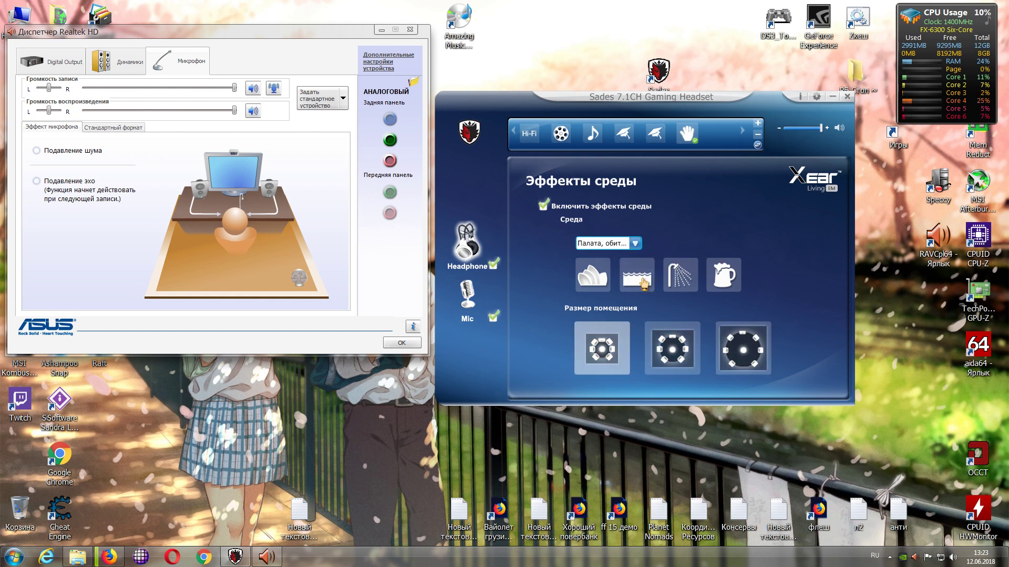
pyautogui.click(663, 352)
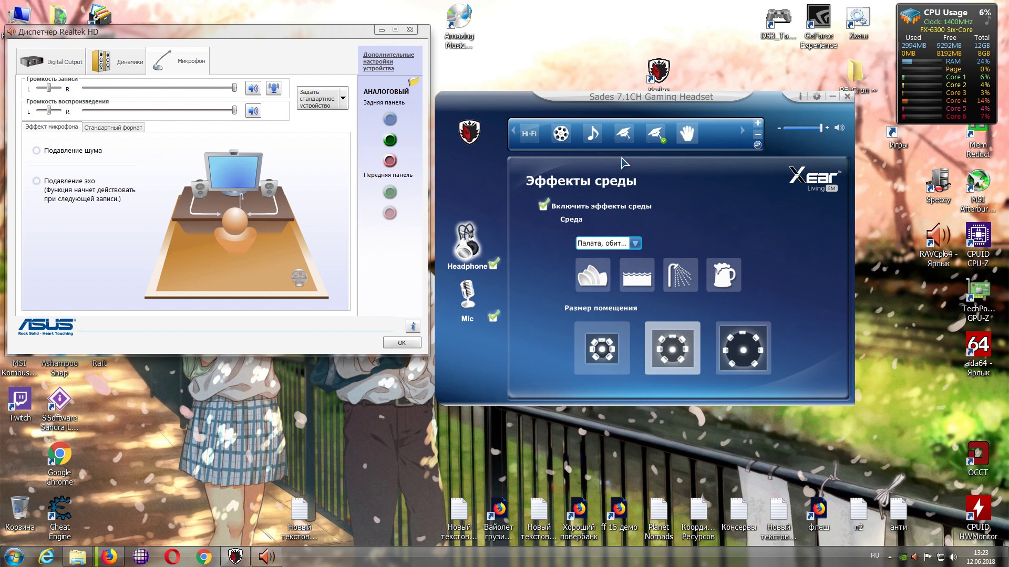
# Check the headphone's Эквалайзер page once more, and go back to Эффекты среды.
pyautogui.click(465, 243)
pyautogui.click(520, 267)
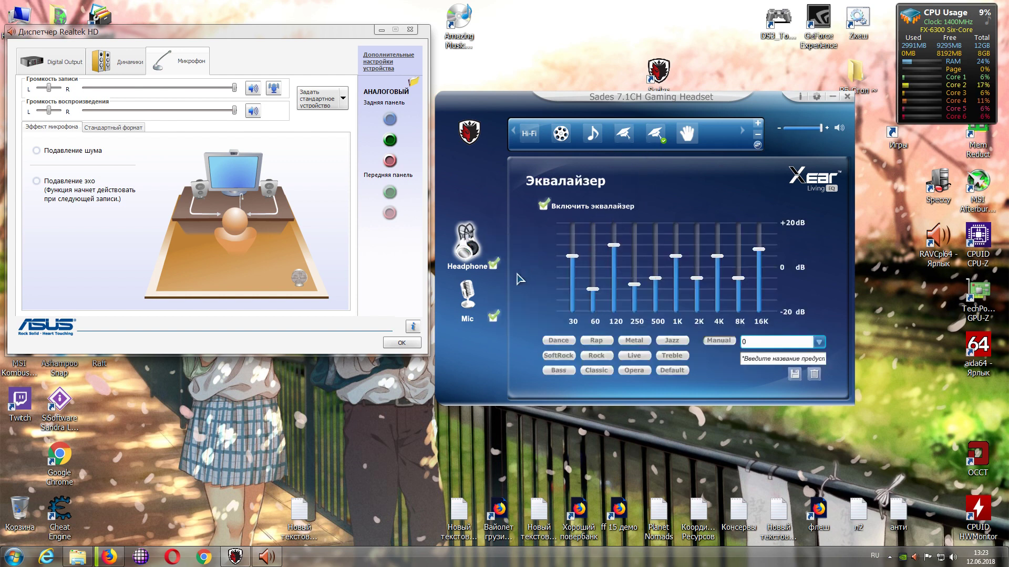
pyautogui.click(471, 250)
pyautogui.click(505, 282)
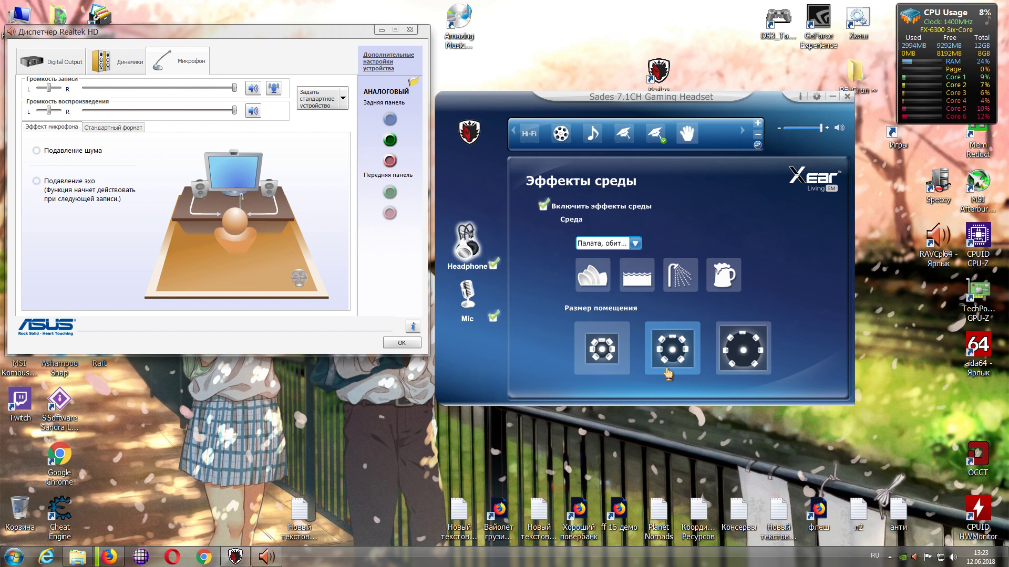
# Open the headphone's 7.1 Virtual Speaker Shifter page, and switch the effect off and back on.
pyautogui.click(475, 253)
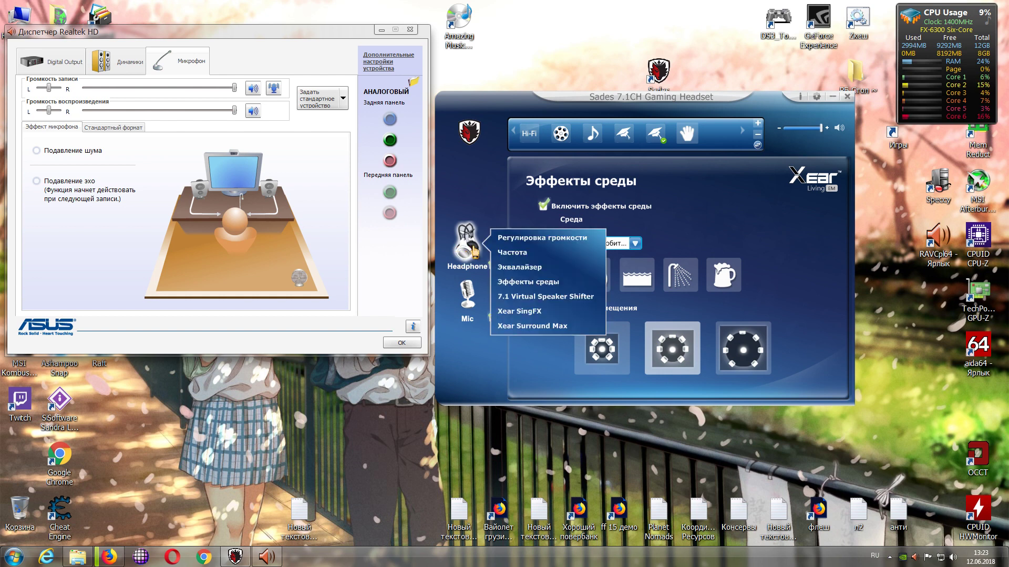
pyautogui.click(517, 298)
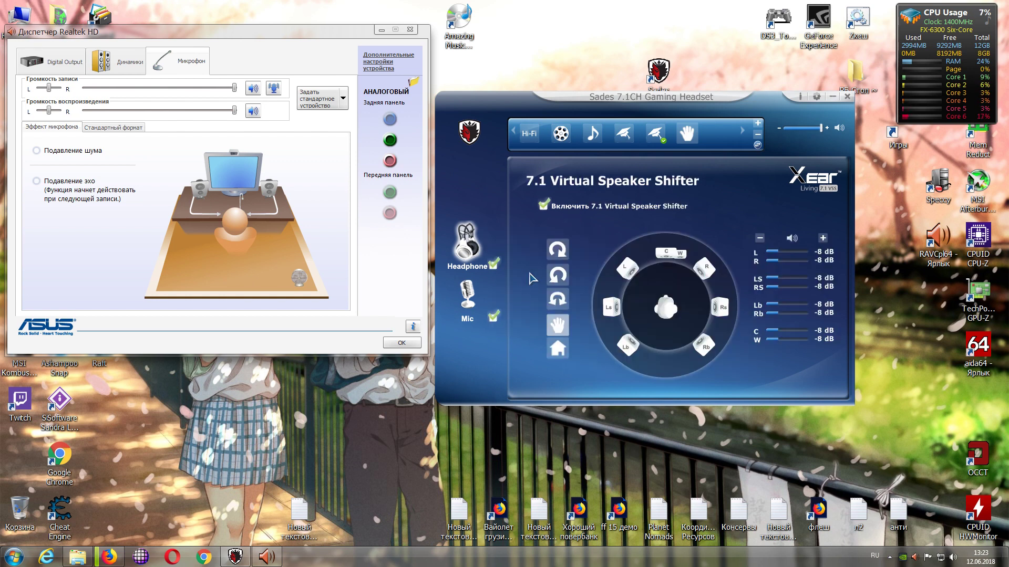
pyautogui.click(544, 206)
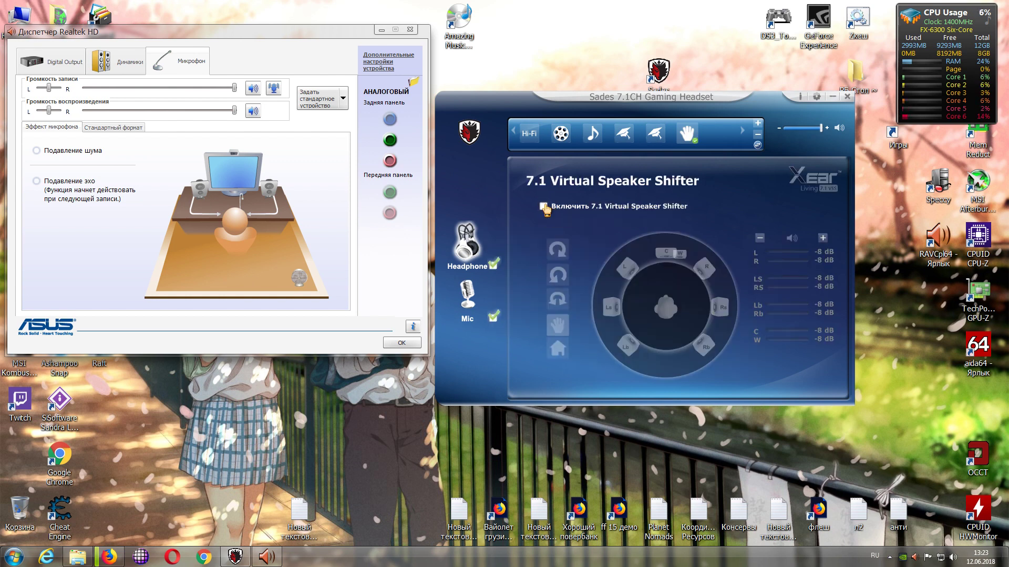
pyautogui.click(544, 206)
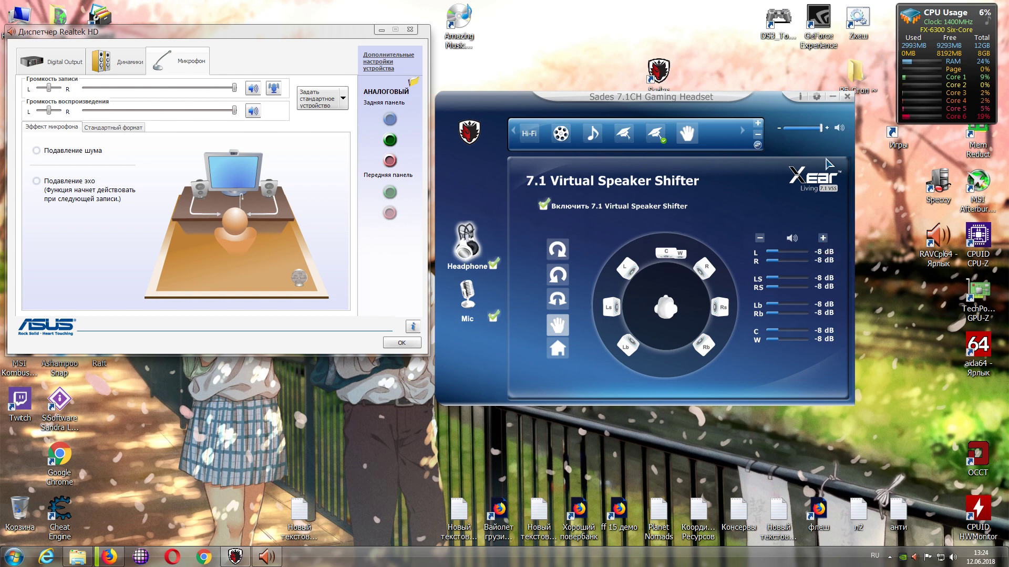
# Raise all virtual speaker levels together to 4 dB.
pyautogui.click(822, 239)
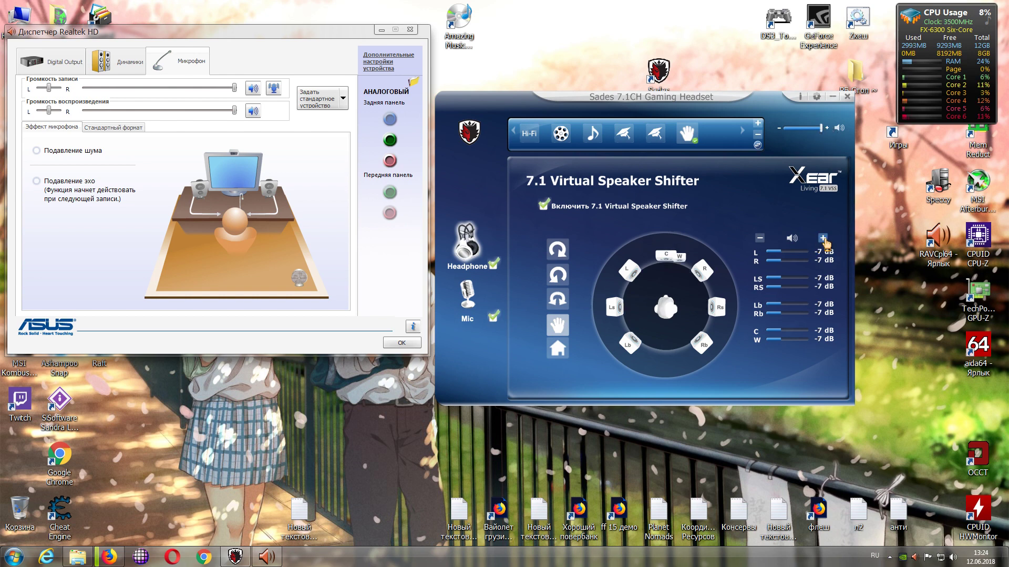
pyautogui.click(823, 239)
pyautogui.click(822, 239)
pyautogui.click(822, 239)
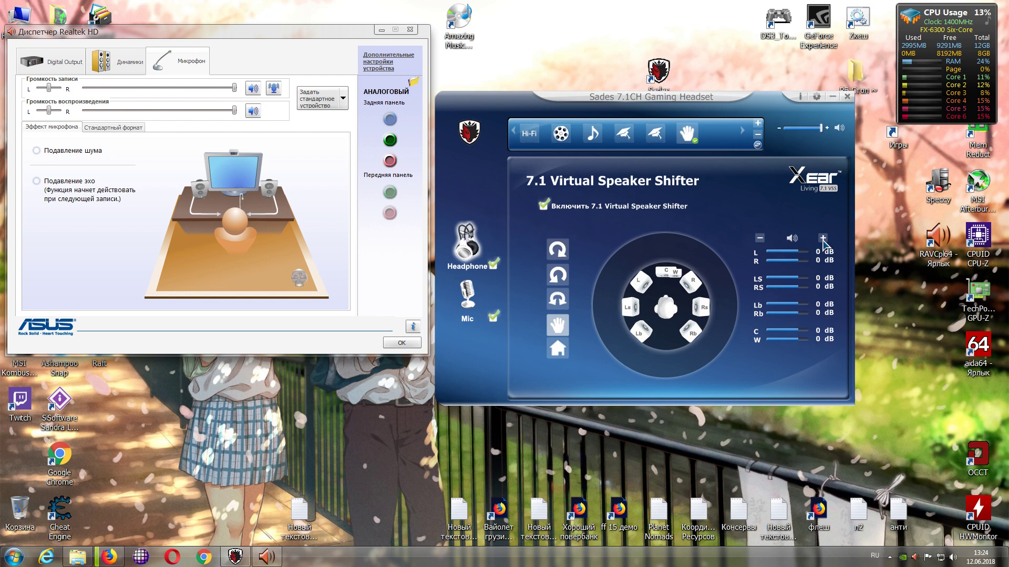
pyautogui.click(822, 239)
pyautogui.click(823, 239)
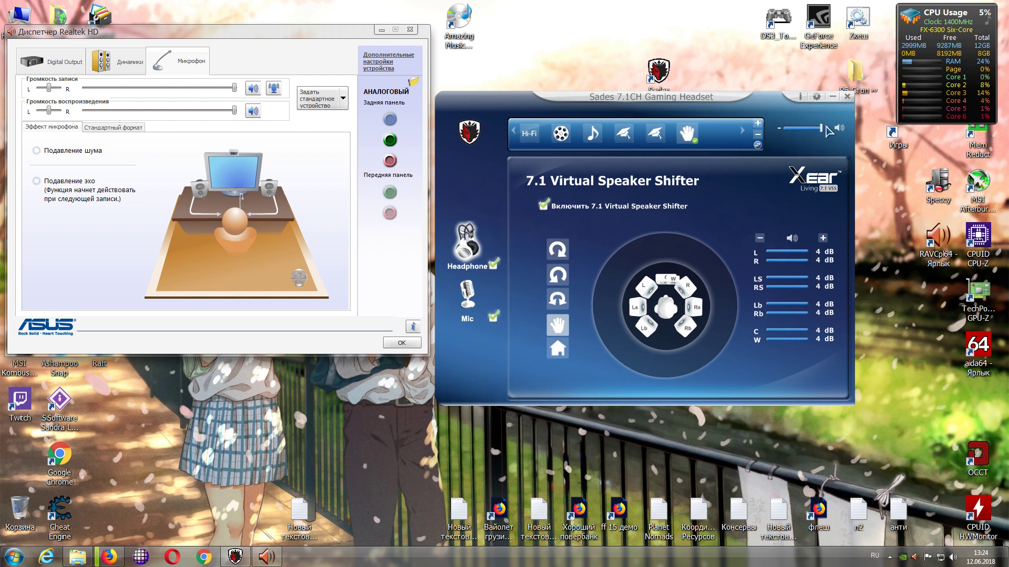
# Lower all virtual speaker levels together to -8 dB, and reduce the main output volume to about half.
pyautogui.moveTo(820, 128)
pyautogui.click(760, 239)
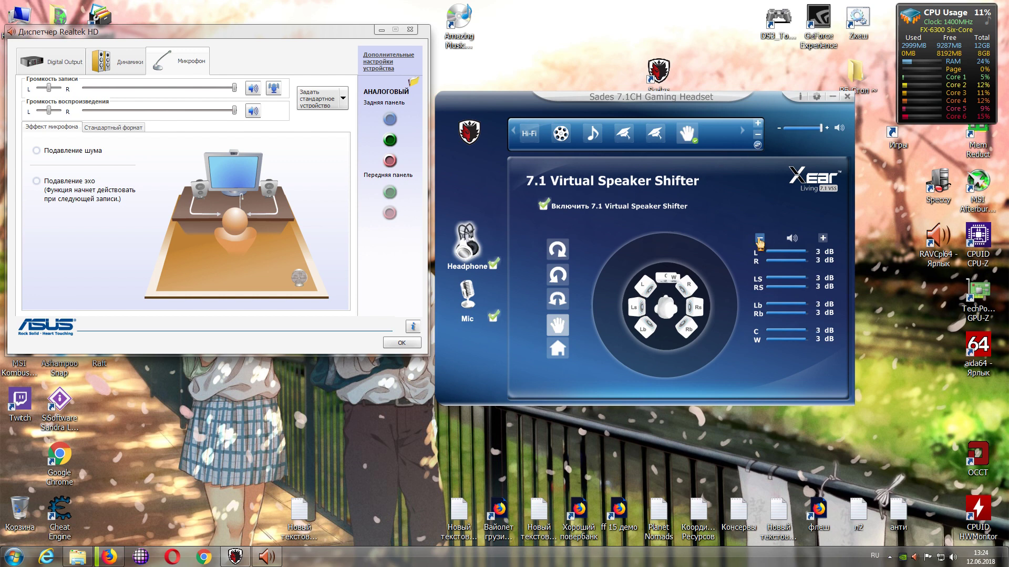
pyautogui.click(760, 238)
pyautogui.click(759, 238)
pyautogui.click(760, 238)
pyautogui.click(759, 238)
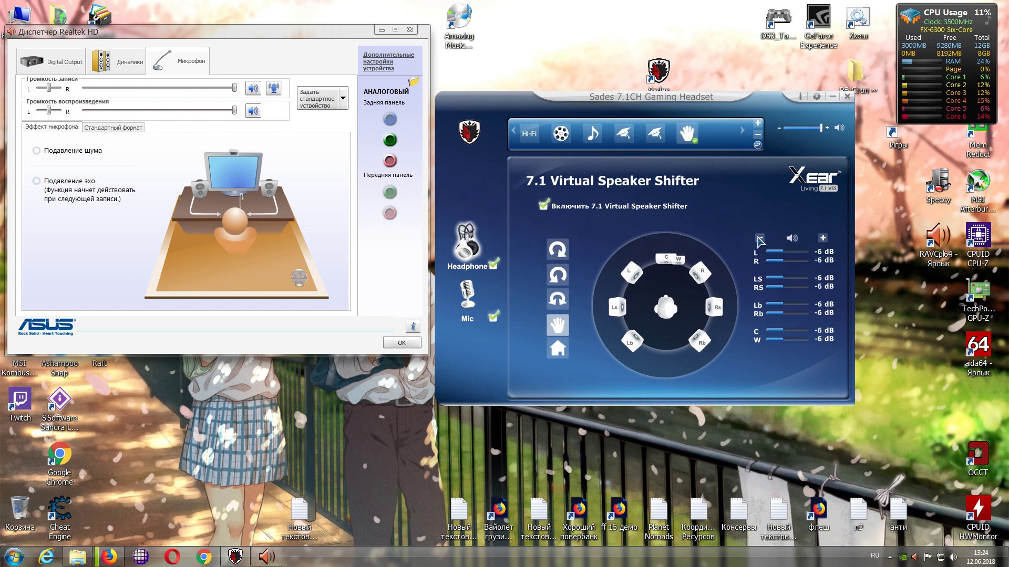
pyautogui.click(759, 238)
pyautogui.click(760, 238)
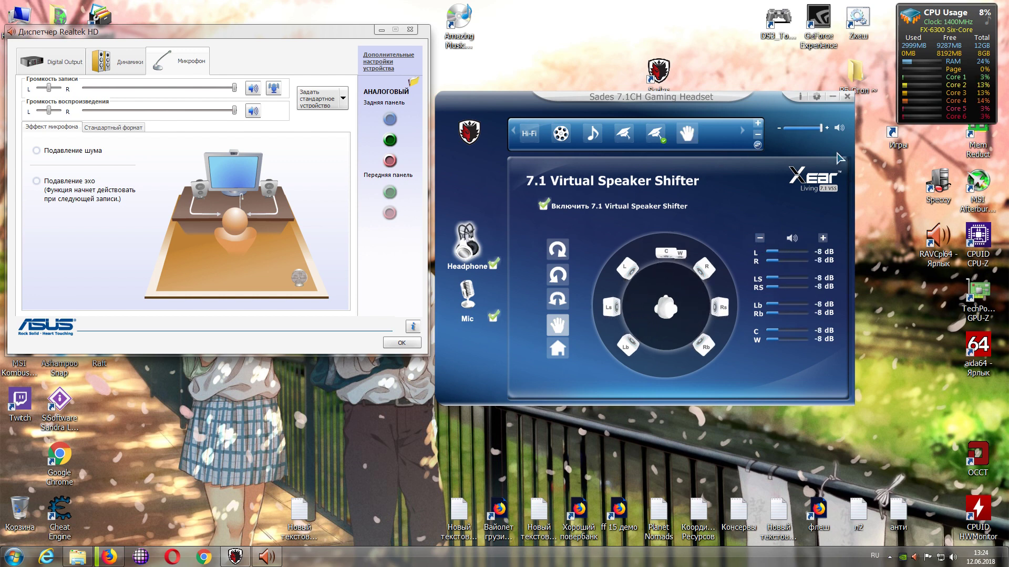
pyautogui.moveTo(822, 130)
pyautogui.mouseDown()
pyautogui.moveTo(791, 131)
pyautogui.moveTo(803, 130)
pyautogui.mouseUp()
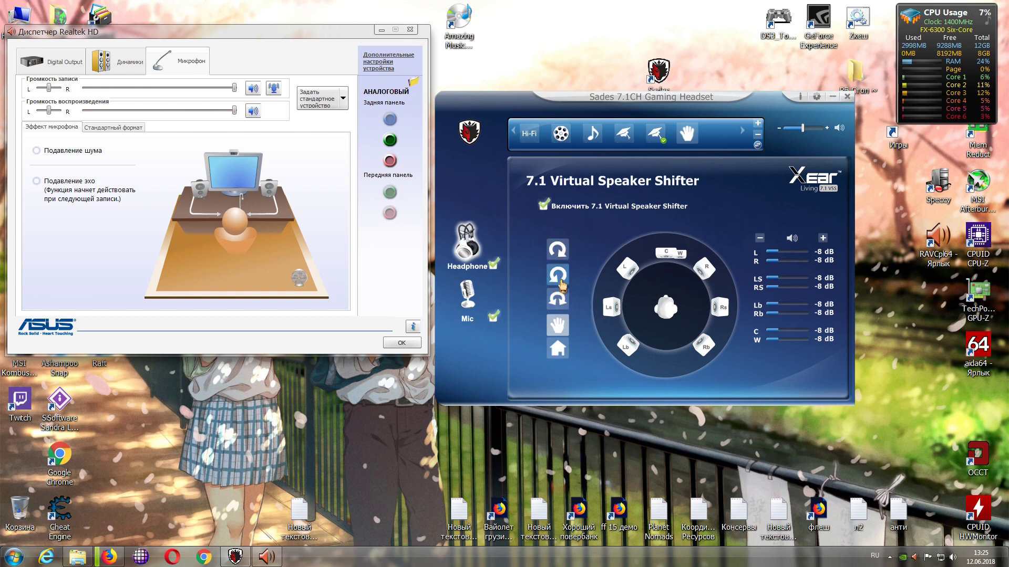
# Try one of the speaker rotation modes, restore the default layout and lower all speaker levels to -8 dB.
pyautogui.click(558, 299)
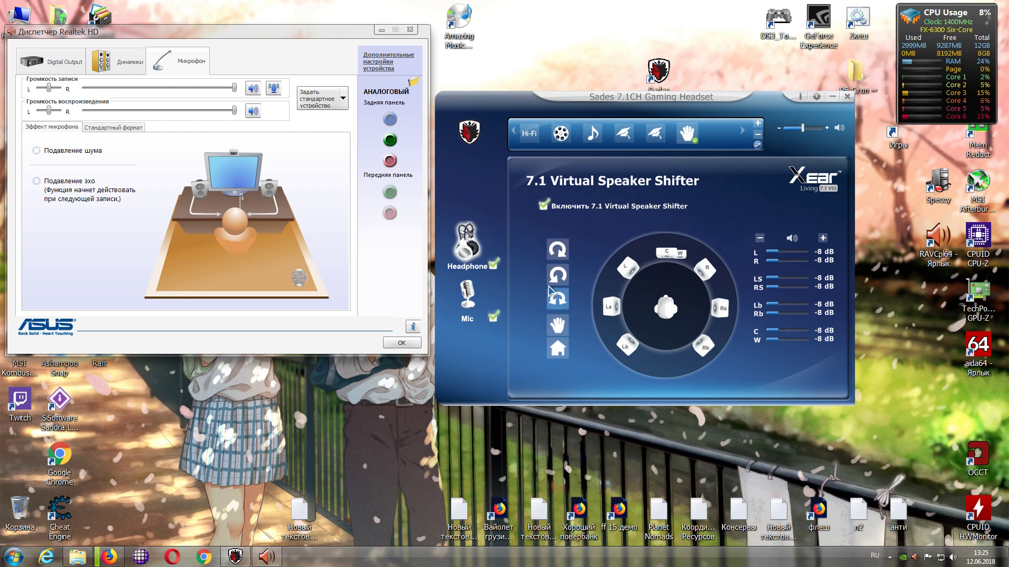
pyautogui.click(557, 350)
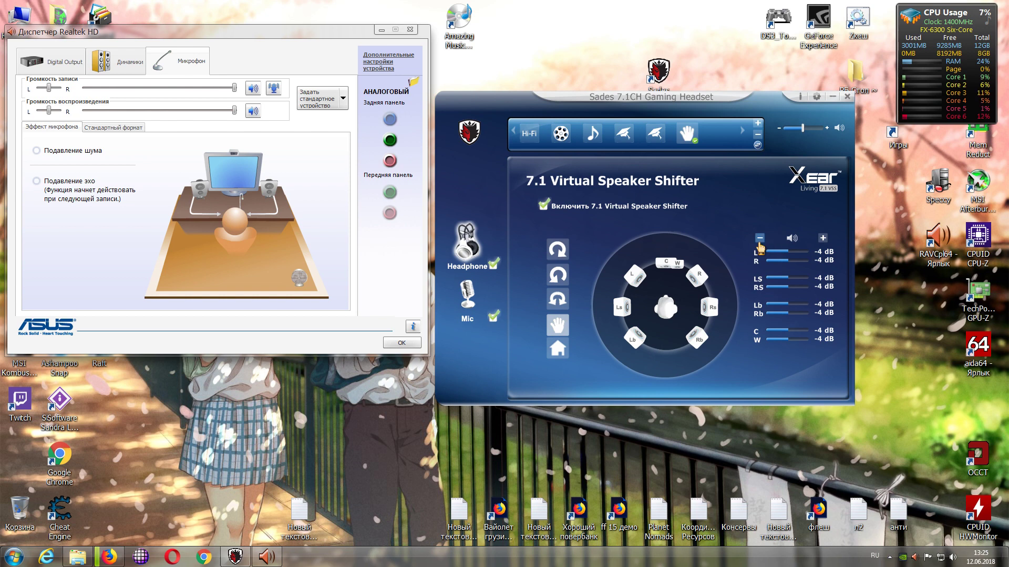
pyautogui.click(760, 238)
pyautogui.click(760, 239)
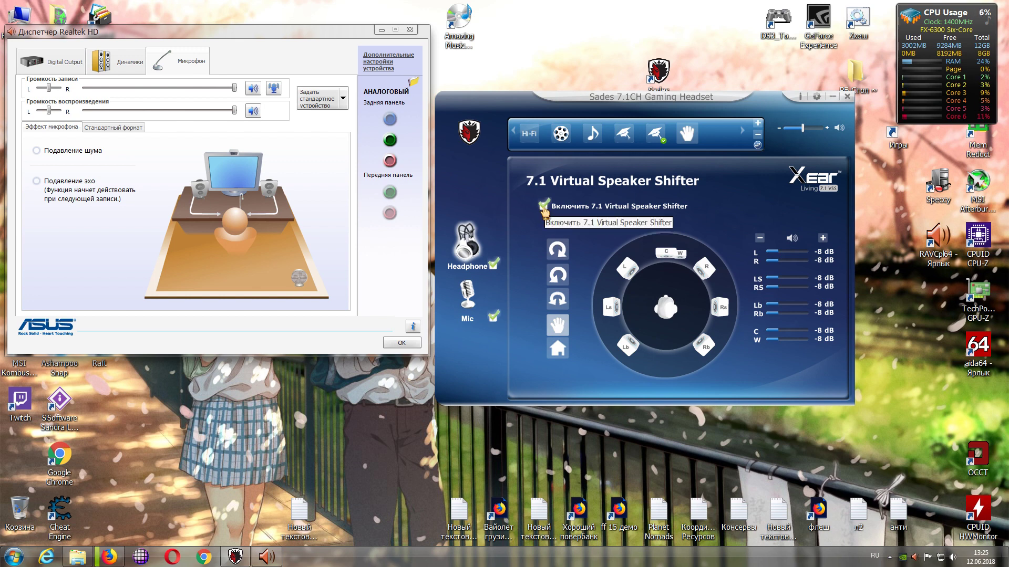
# Open the headphone's Xear SingFX page, and try Включить основное смещение with its value kept at 0.
pyautogui.click(469, 246)
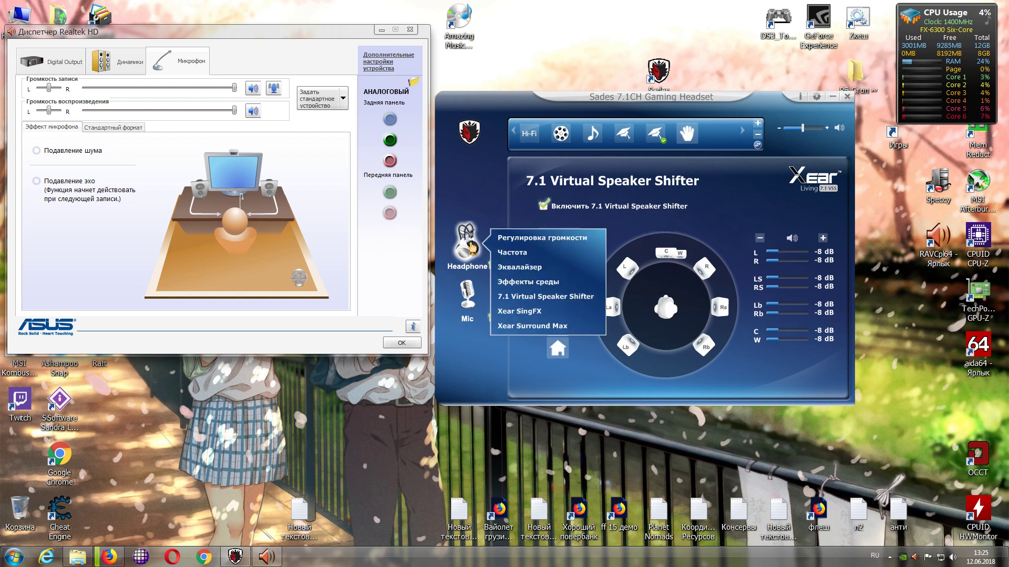
pyautogui.click(533, 313)
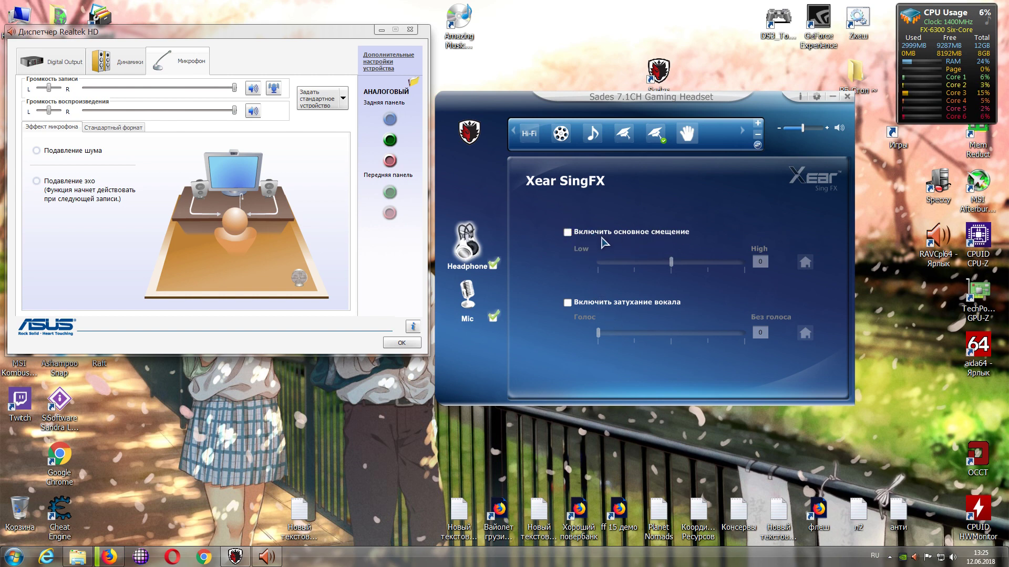
pyautogui.click(568, 232)
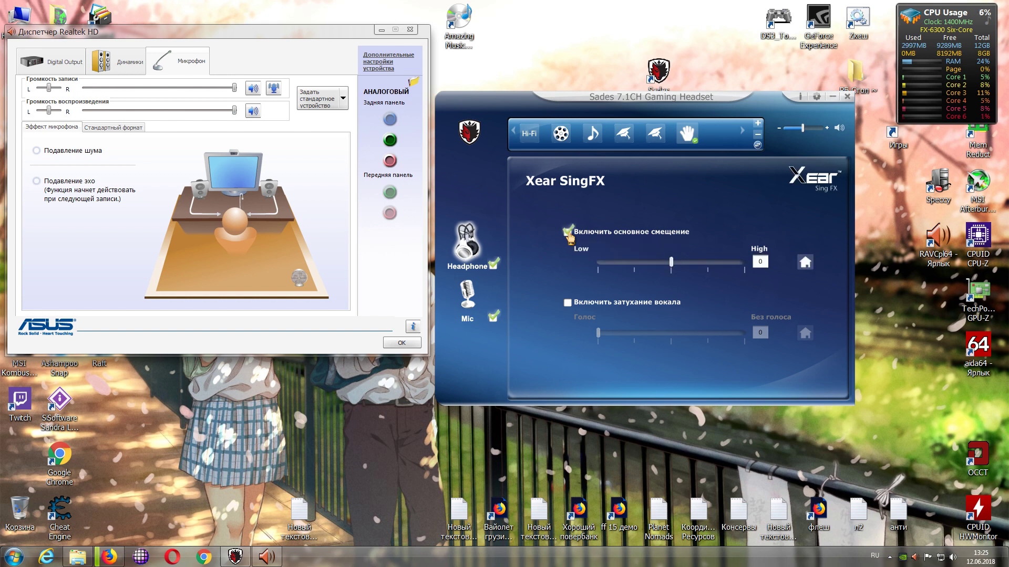
pyautogui.click(567, 232)
pyautogui.click(567, 232)
pyautogui.moveTo(672, 269)
pyautogui.moveTo(673, 269)
pyautogui.mouseDown()
pyautogui.moveTo(599, 273)
pyautogui.moveTo(745, 269)
pyautogui.moveTo(674, 268)
pyautogui.mouseUp()
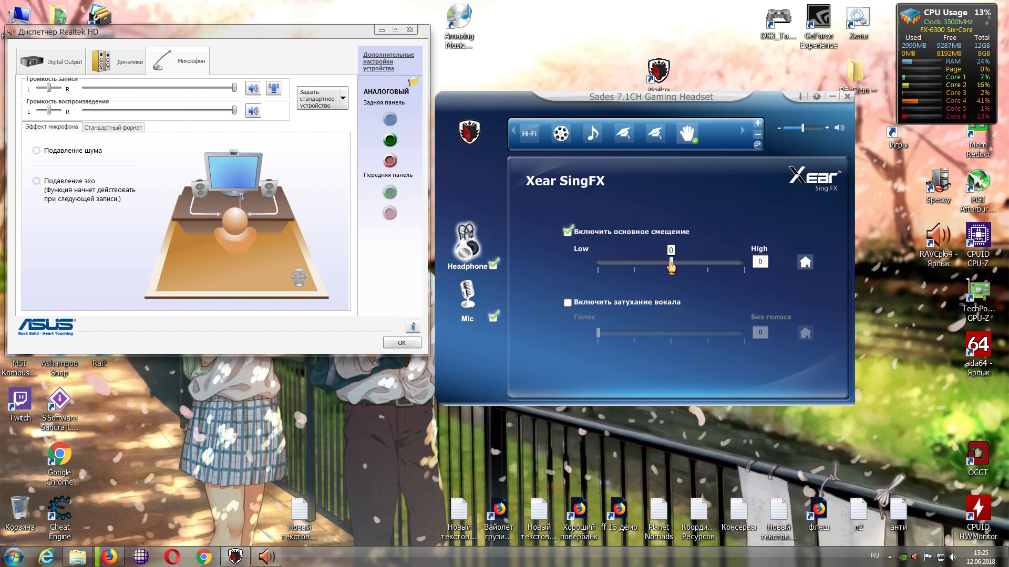
# Enable Включить затухание вокала with a value of 51, and switch off both SingFX effects.
pyautogui.click(568, 305)
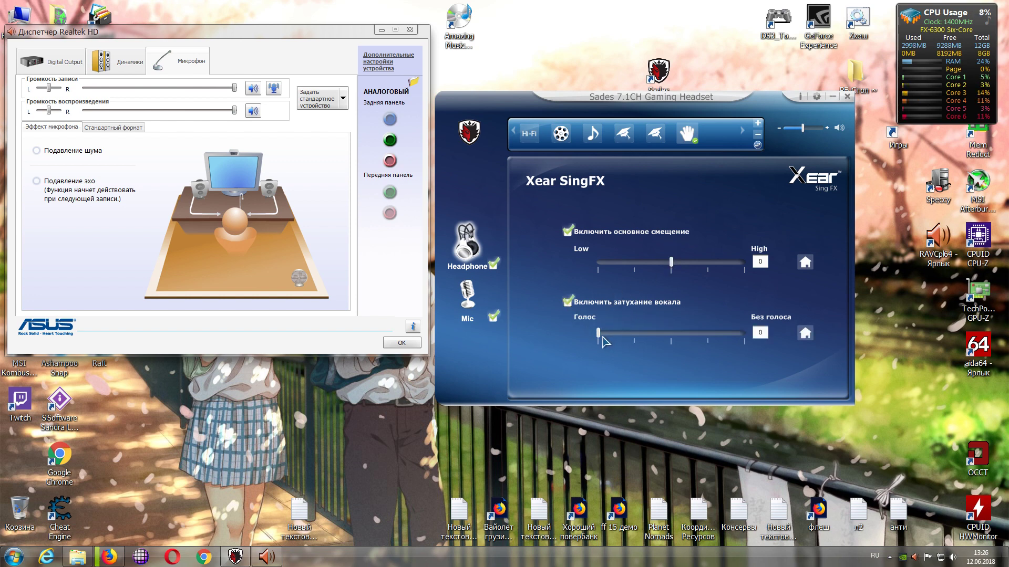
pyautogui.moveTo(599, 334); pyautogui.dragTo(670, 333)
pyautogui.click(567, 302)
pyautogui.click(567, 232)
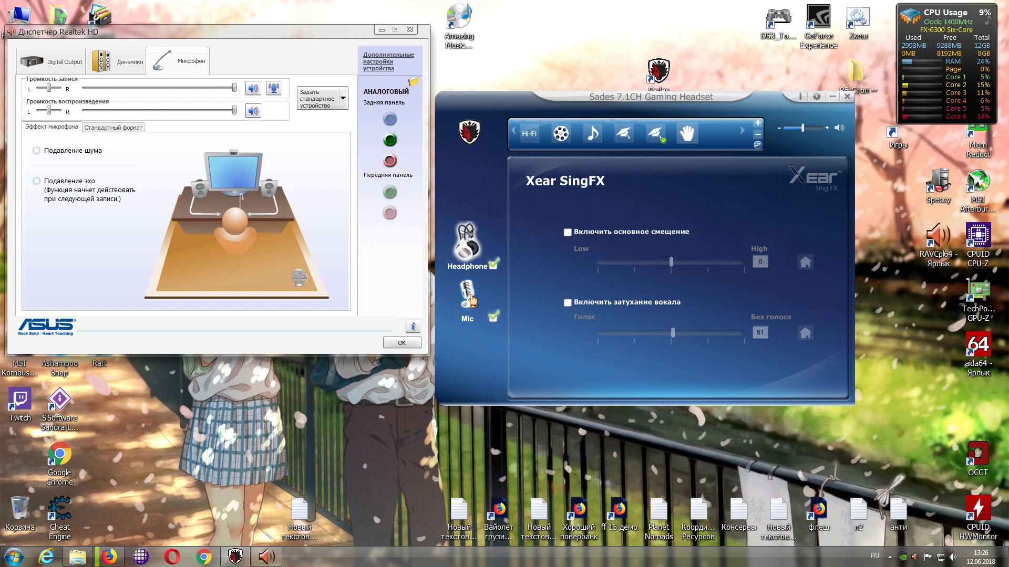
# Open the headphone's Xear Surround Max page, and toggle the effect on and off to compare, leaving it disabled.
pyautogui.click(471, 251)
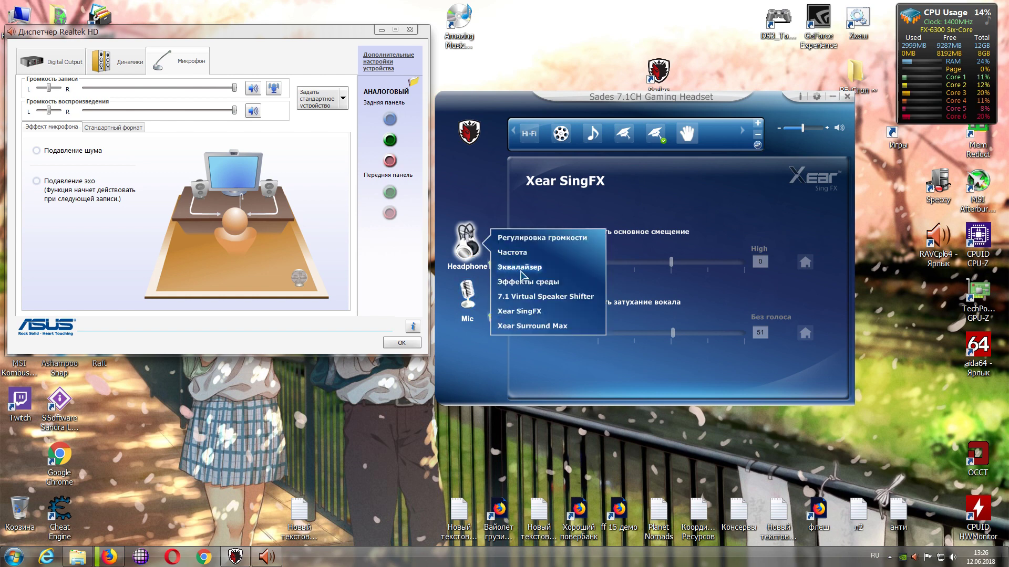
pyautogui.click(514, 326)
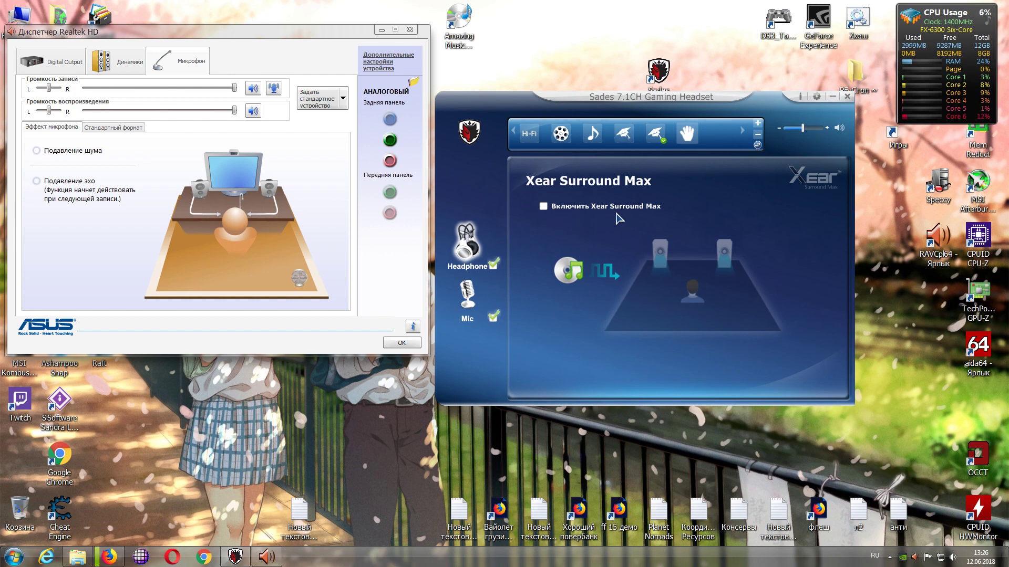
pyautogui.click(544, 207)
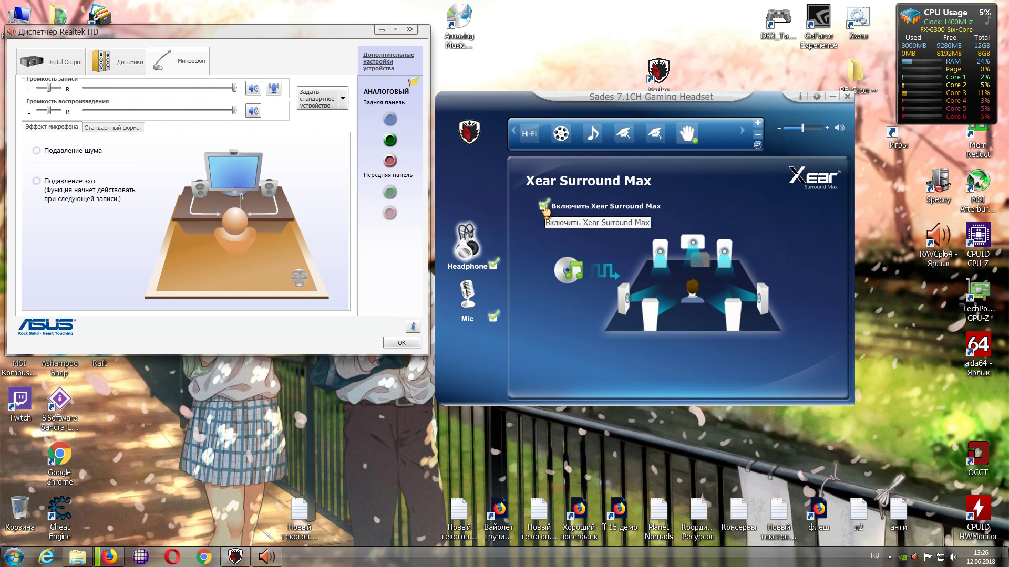
pyautogui.click(544, 207)
pyautogui.click(544, 207)
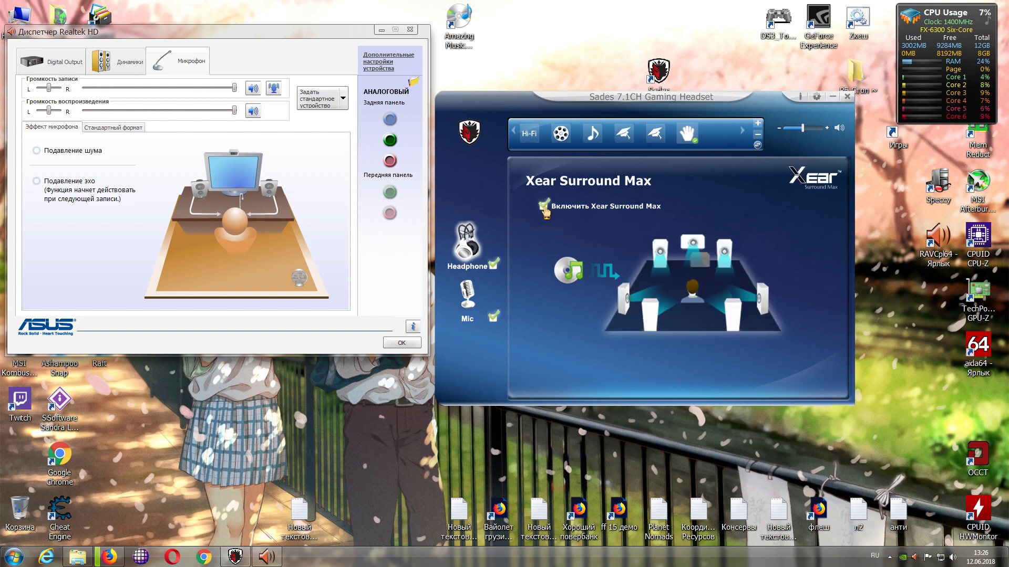
pyautogui.click(544, 207)
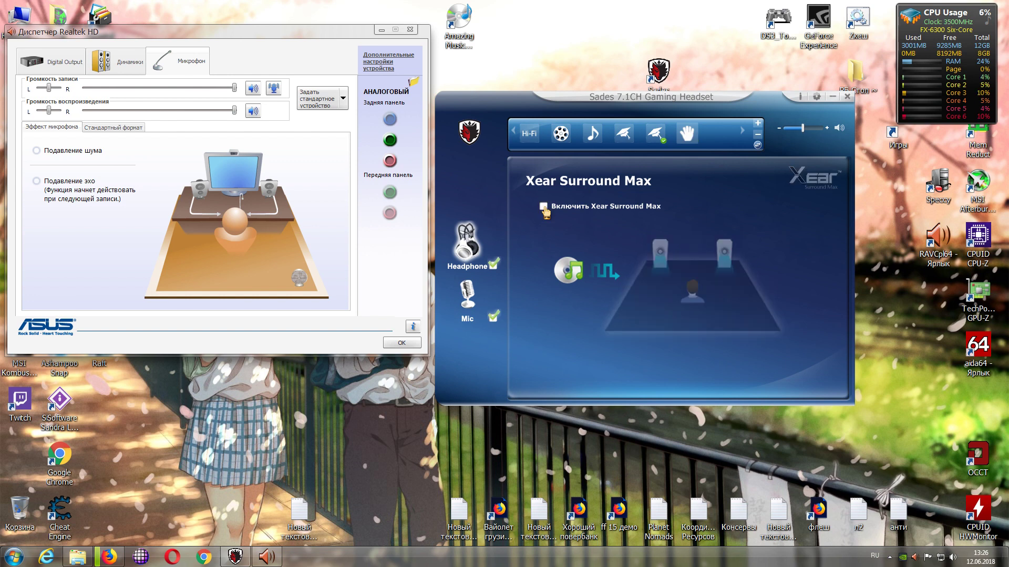
# Switch Xear Surround Max on and off several more times, finishing with the effect disabled.
pyautogui.click(544, 207)
pyautogui.click(544, 206)
pyautogui.click(544, 207)
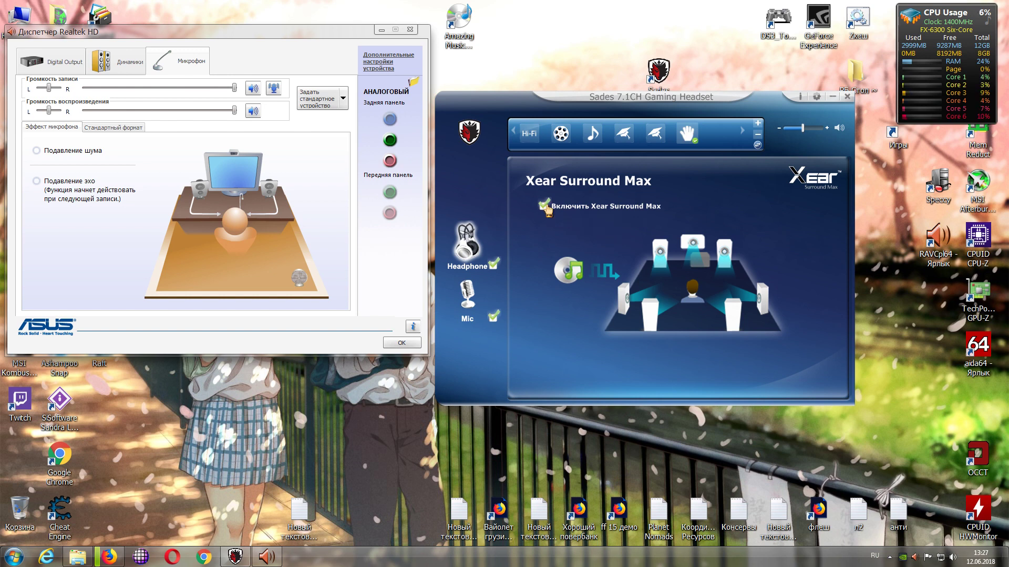
pyautogui.click(545, 206)
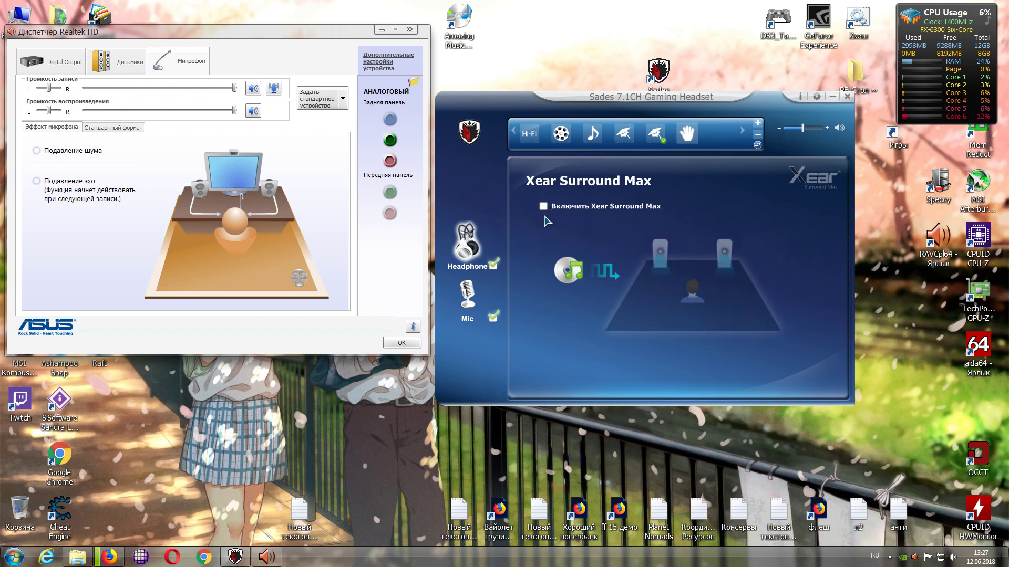
# Open the headphone's Эквалайзер page.
pyautogui.rightClick(465, 249)
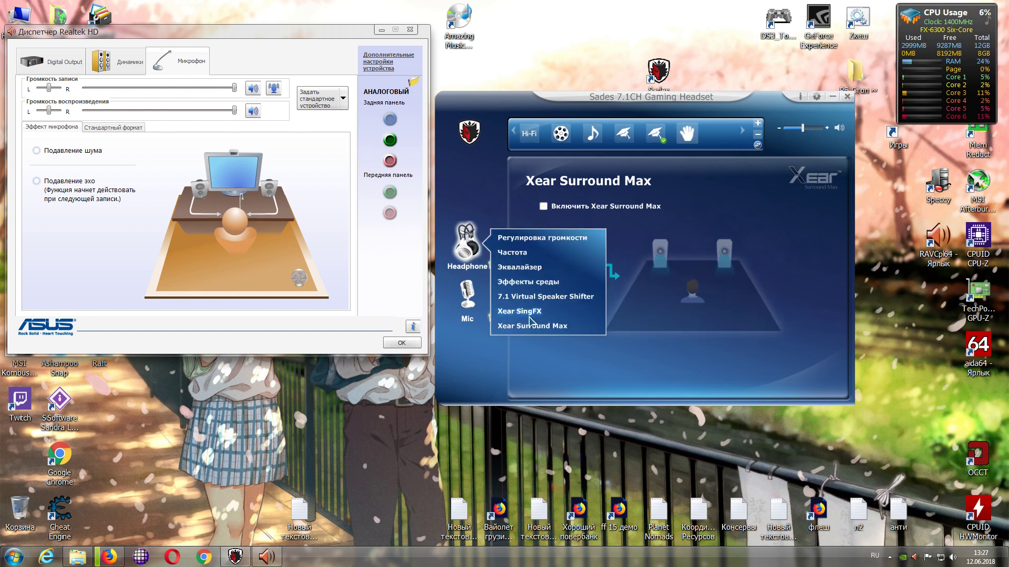
pyautogui.click(530, 336)
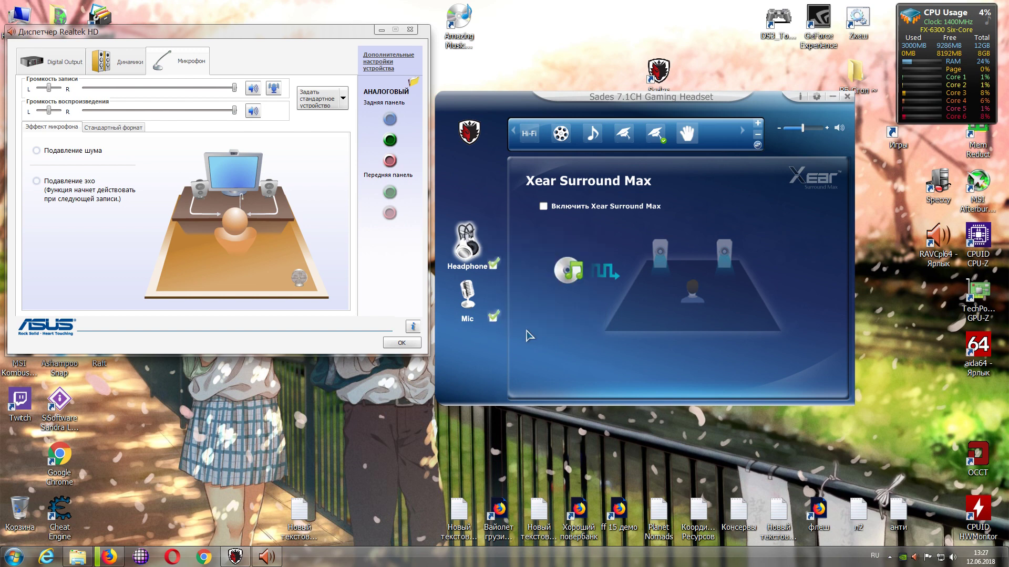
pyautogui.rightClick(461, 252)
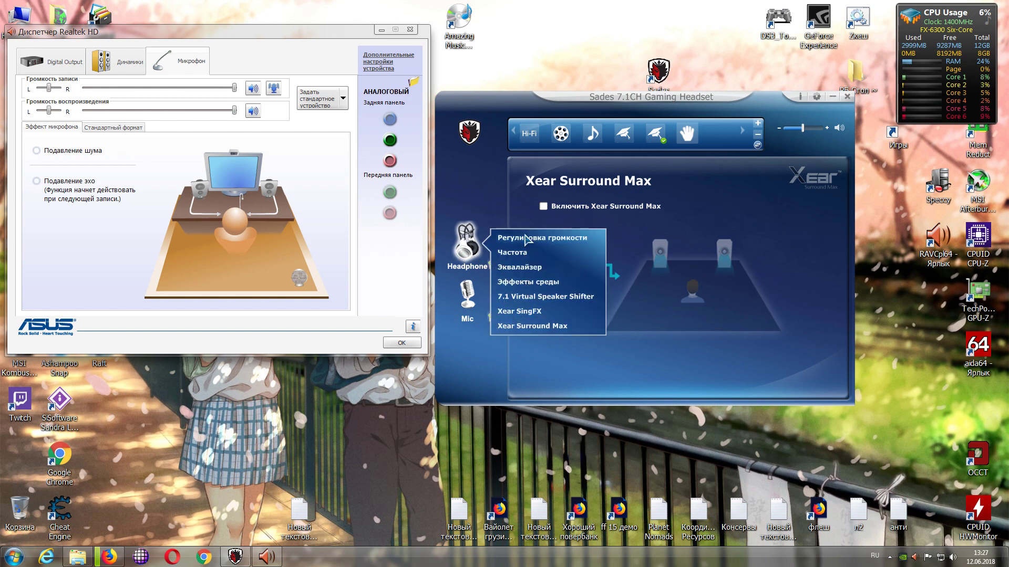
pyautogui.click(521, 267)
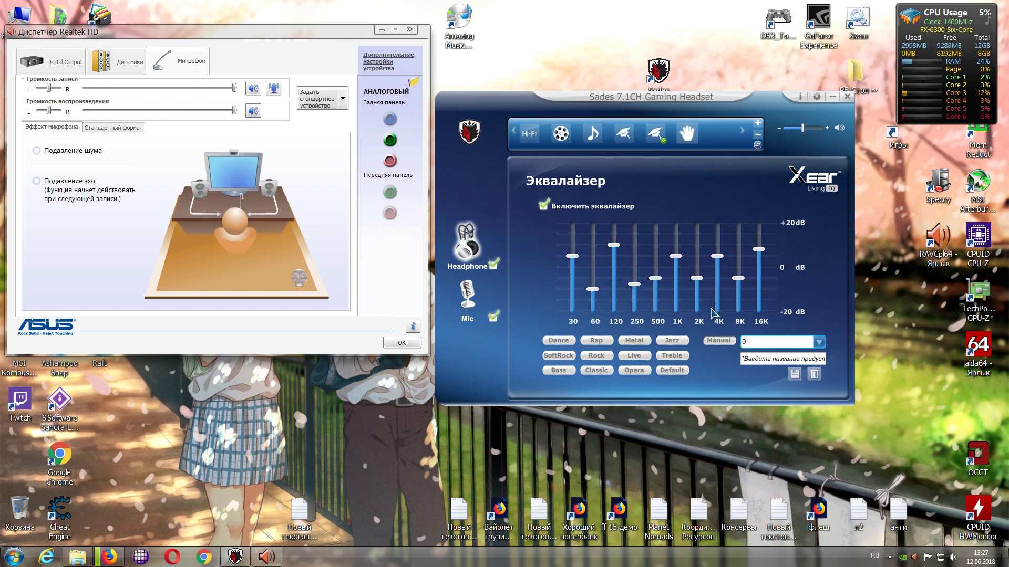
# Try the saved equalizer presets 0, Нормал, Нормал 2 and Нормал 3 in turn, and review the list of saved presets.
pyautogui.click(819, 343)
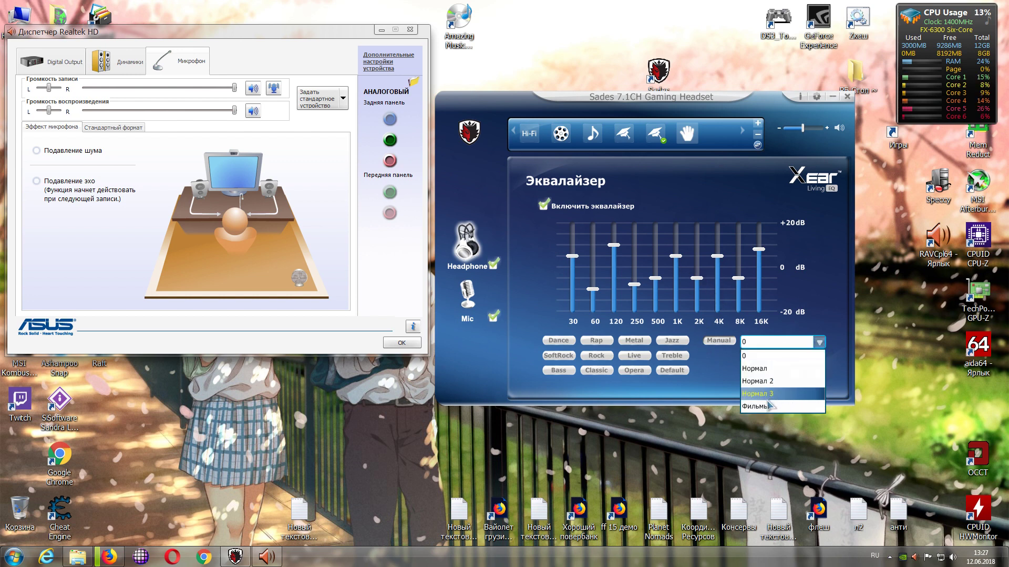
pyautogui.click(755, 357)
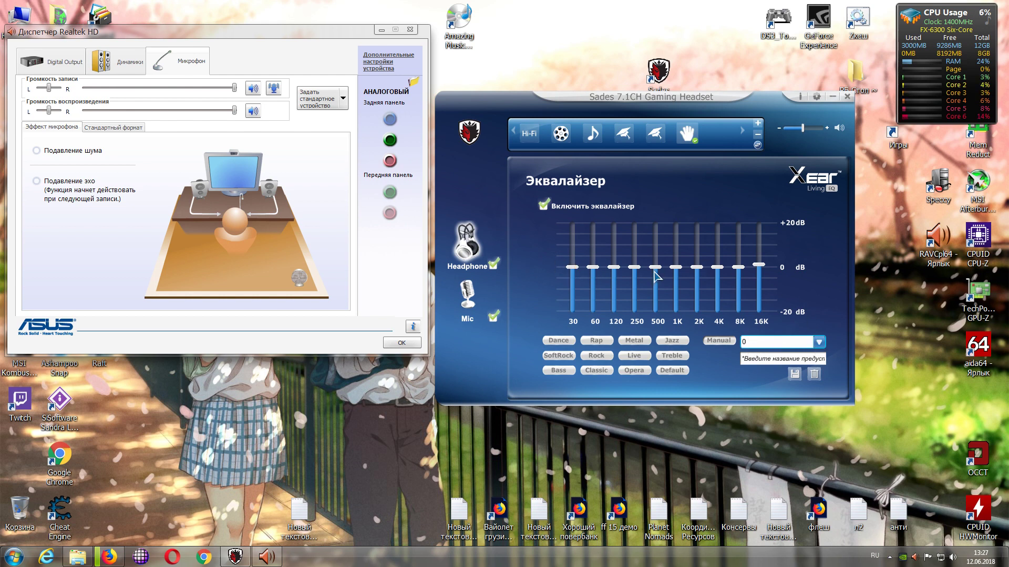
pyautogui.click(818, 342)
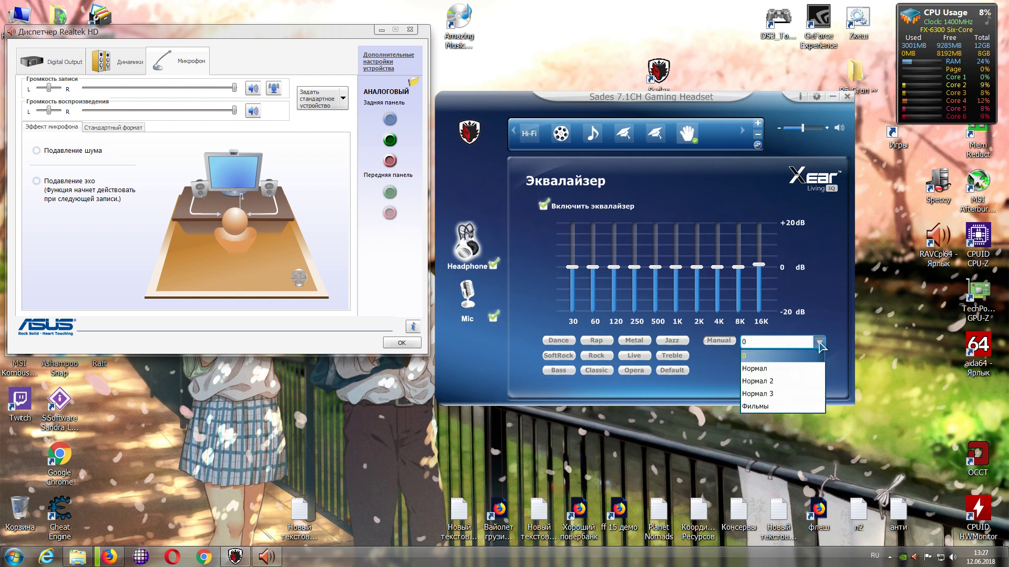
pyautogui.click(758, 373)
pyautogui.click(820, 342)
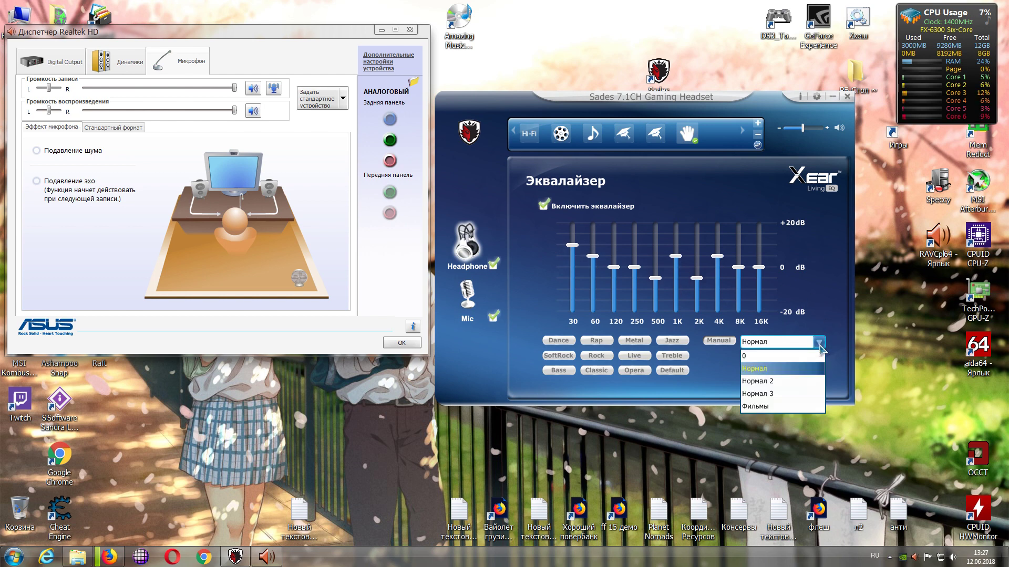
pyautogui.click(757, 381)
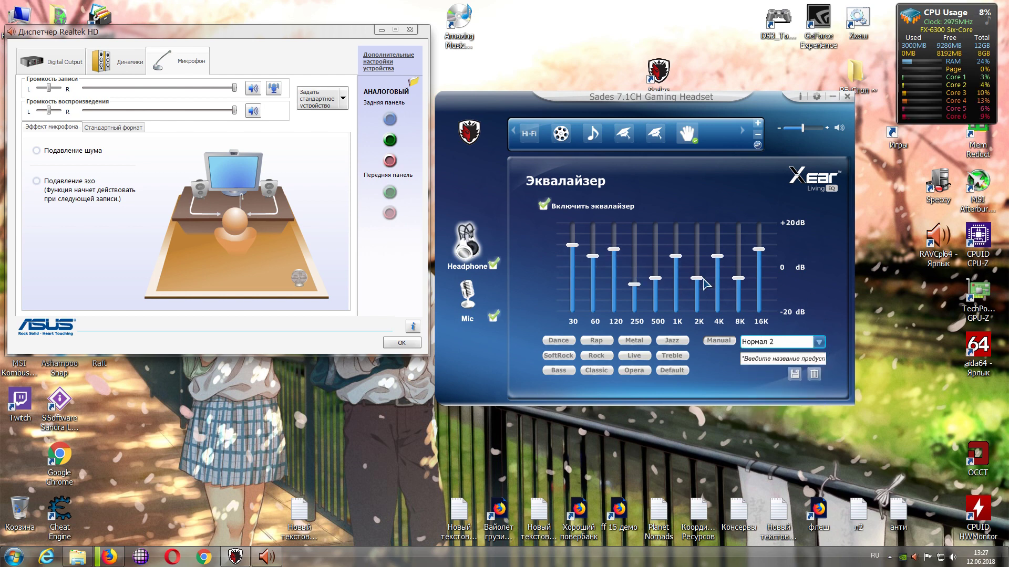
pyautogui.click(819, 343)
pyautogui.click(756, 389)
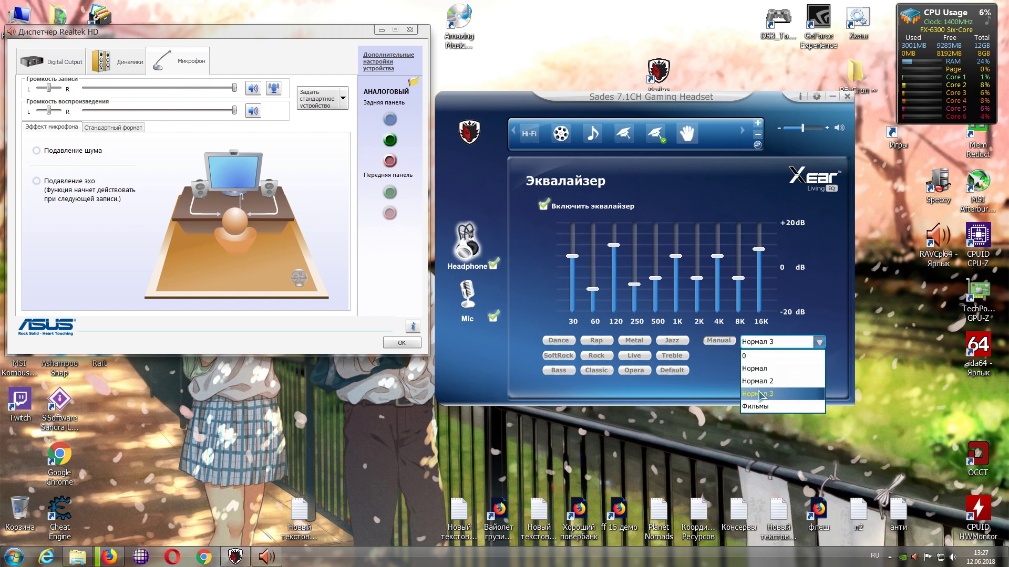
pyautogui.click(821, 343)
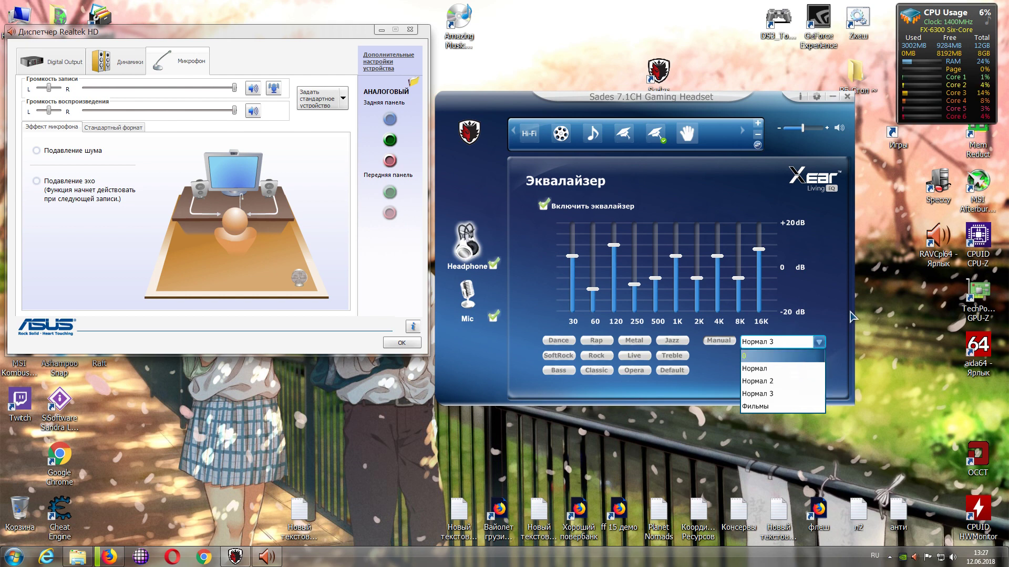
pyautogui.click(822, 342)
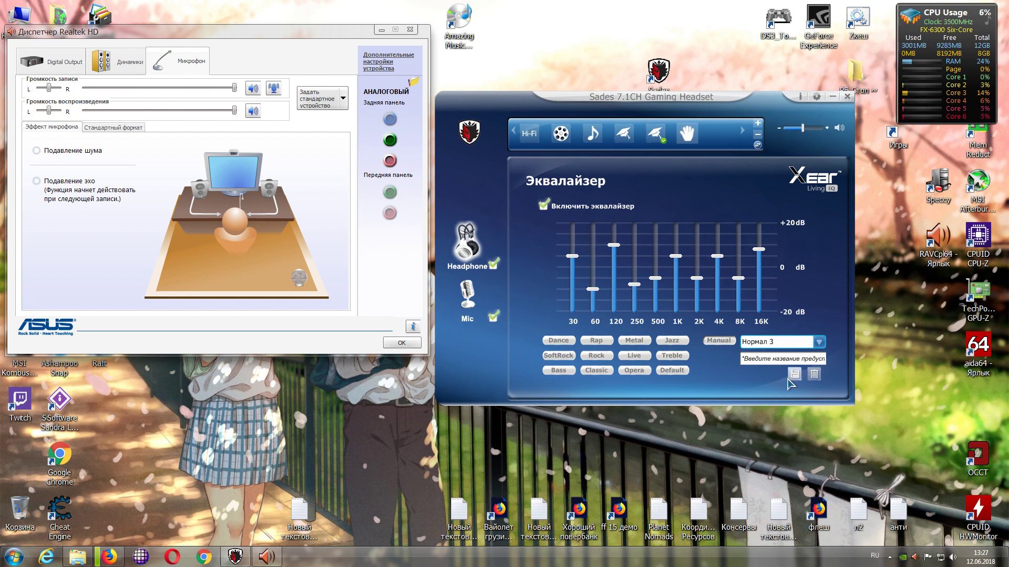
pyautogui.click(823, 345)
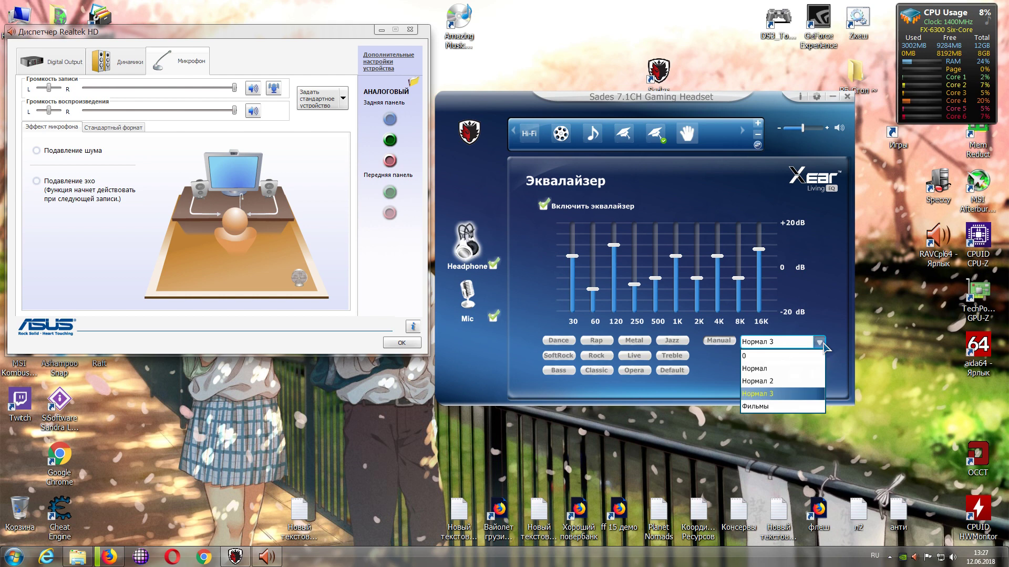
pyautogui.click(823, 344)
# Try the built-in equalizer presets Dance, Rap, Metal, Jazz, Default, Classic and Live in turn.
pyautogui.click(559, 341)
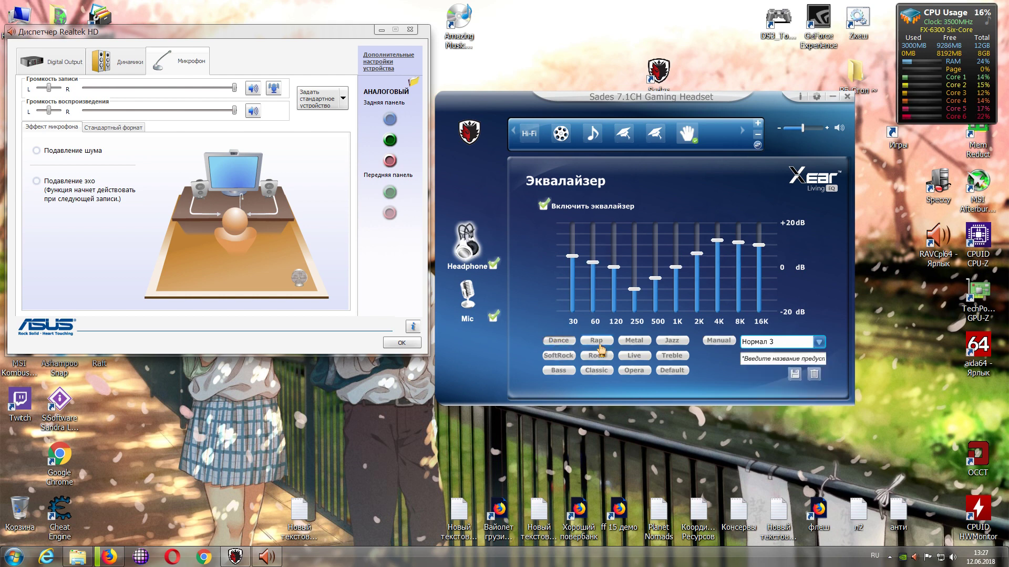
pyautogui.click(596, 341)
pyautogui.click(634, 341)
pyautogui.click(671, 340)
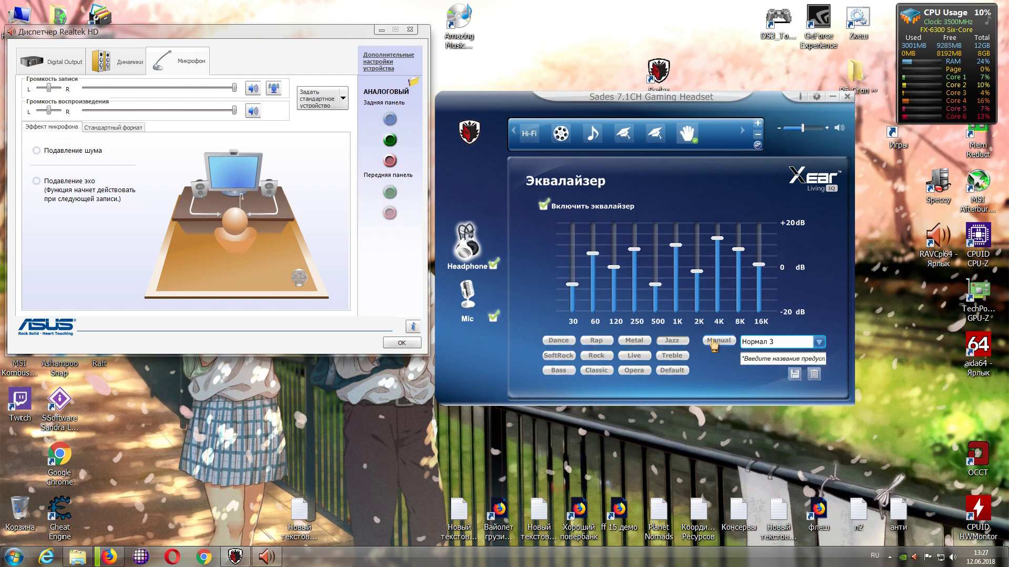
pyautogui.click(671, 370)
pyautogui.click(594, 370)
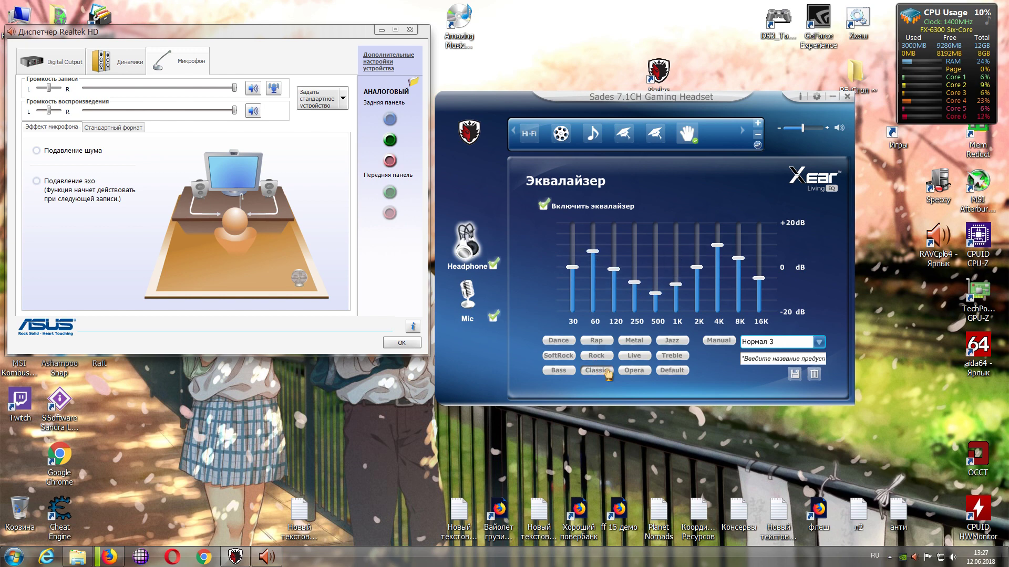
pyautogui.click(634, 355)
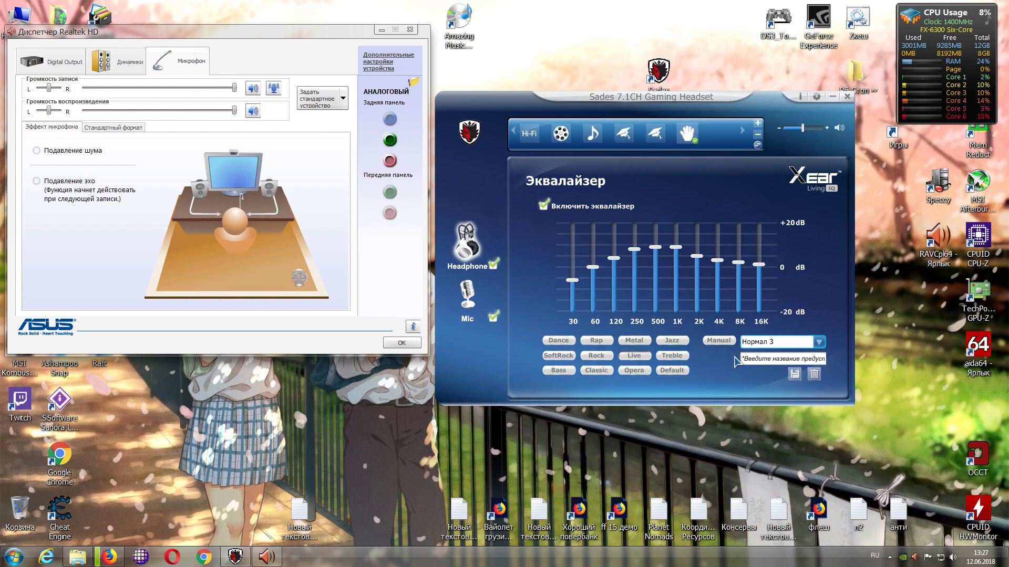
# Apply the saved equalizer preset Нормал 2, and finish on Нормал 3.
pyautogui.click(818, 342)
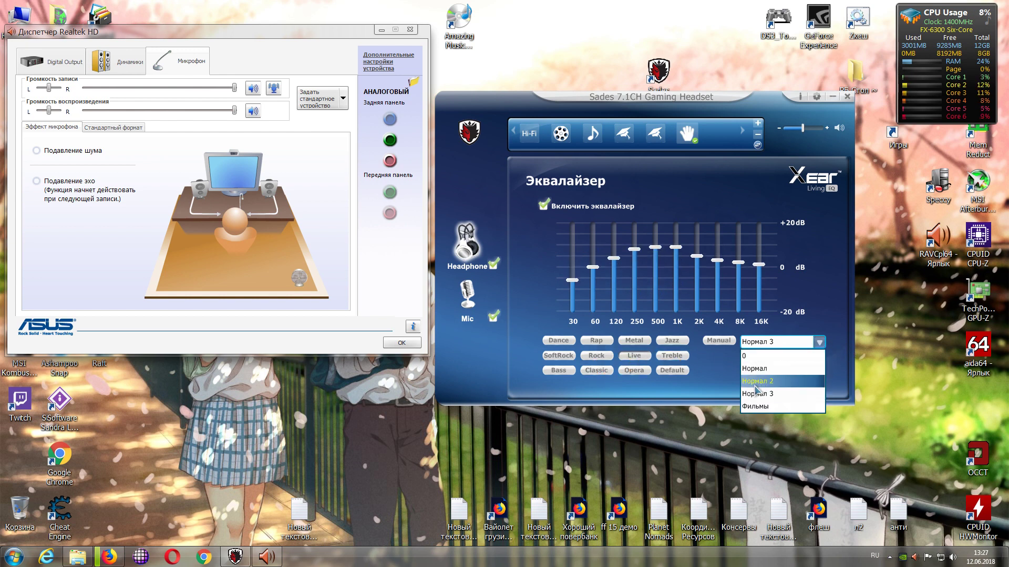
pyautogui.click(757, 382)
pyautogui.click(818, 342)
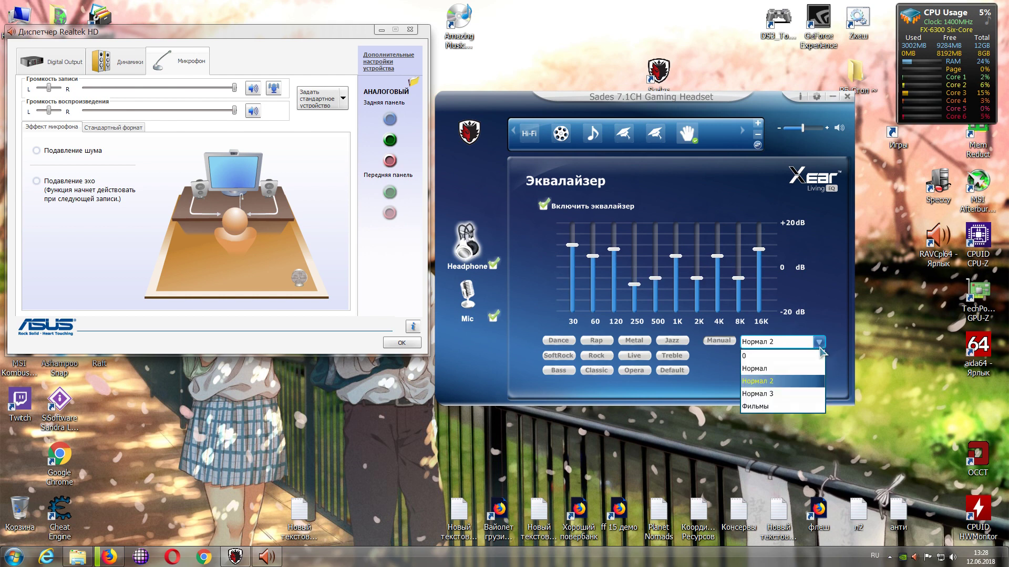
pyautogui.click(762, 393)
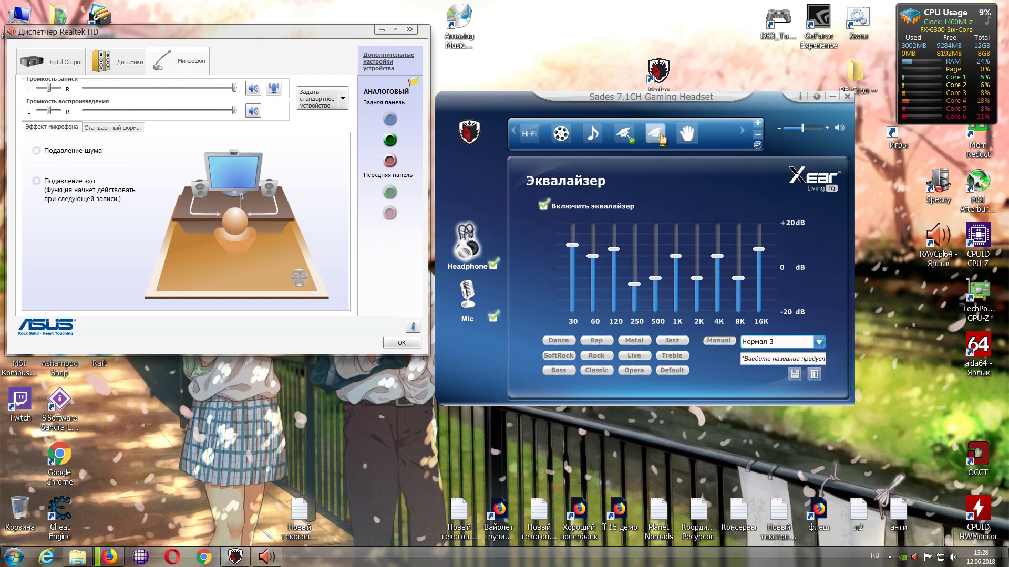
# Open the microphone's Регулировка громкости page, and set the recording volume to 23.00 dB and Контролировать громкость to 8.00 dB.
pyautogui.click(466, 295)
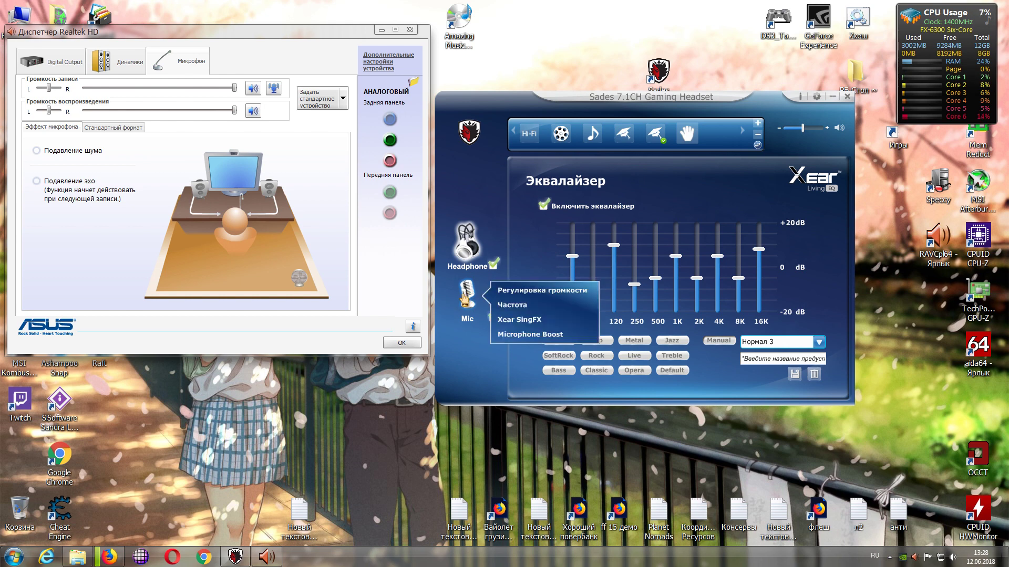
pyautogui.click(535, 290)
pyautogui.moveTo(617, 237)
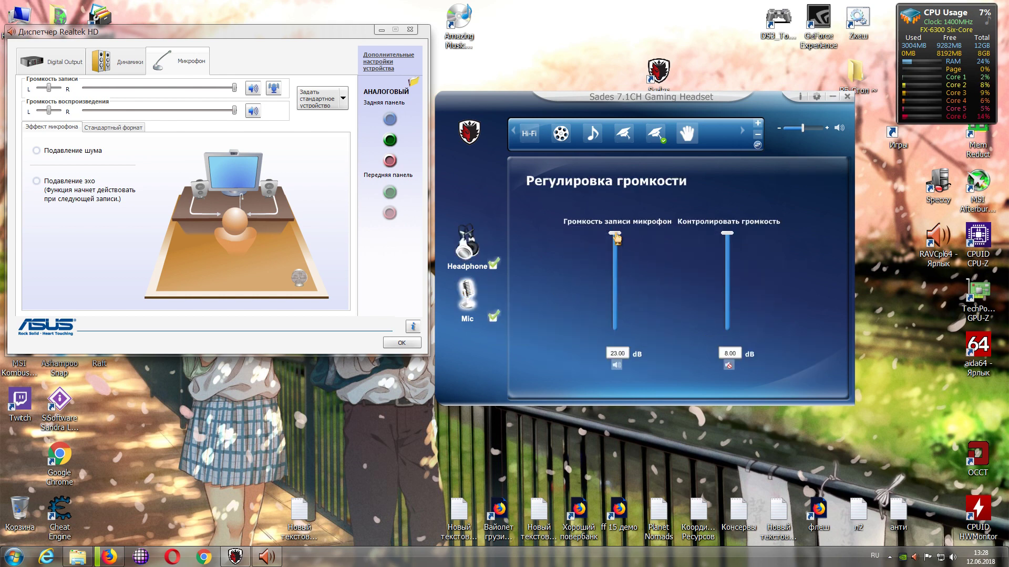
pyautogui.moveTo(617, 237)
pyautogui.mouseDown()
pyautogui.moveTo(616, 338)
pyautogui.moveTo(616, 233)
pyautogui.mouseUp()
pyautogui.click(729, 235)
pyautogui.click(729, 366)
pyautogui.moveTo(728, 237)
pyautogui.moveTo(728, 237)
pyautogui.mouseDown()
pyautogui.moveTo(726, 337)
pyautogui.moveTo(728, 231)
pyautogui.mouseUp()
# View the microphone's Частота options, and open its Xear SingFX page.
pyautogui.click(466, 297)
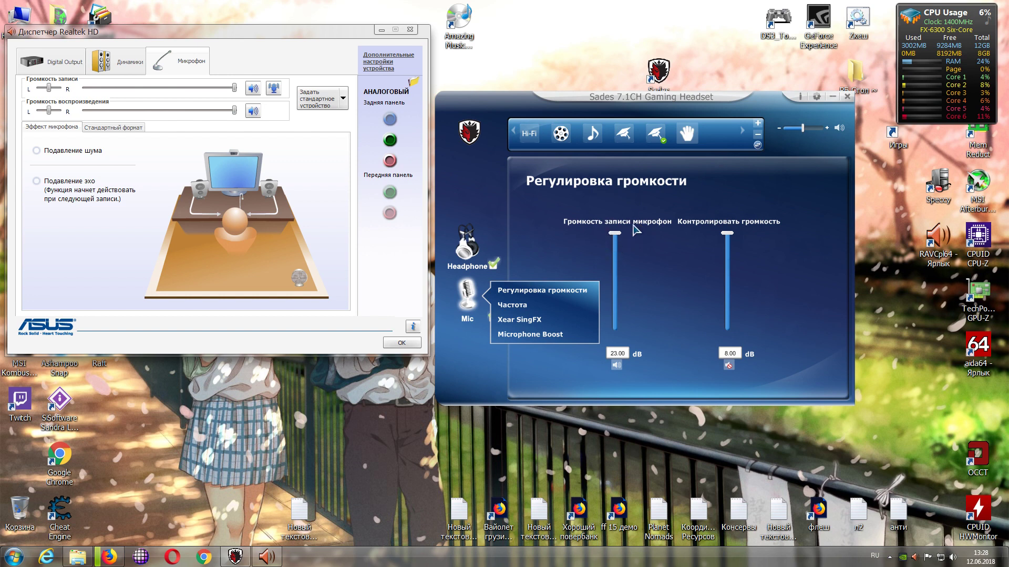
pyautogui.click(508, 306)
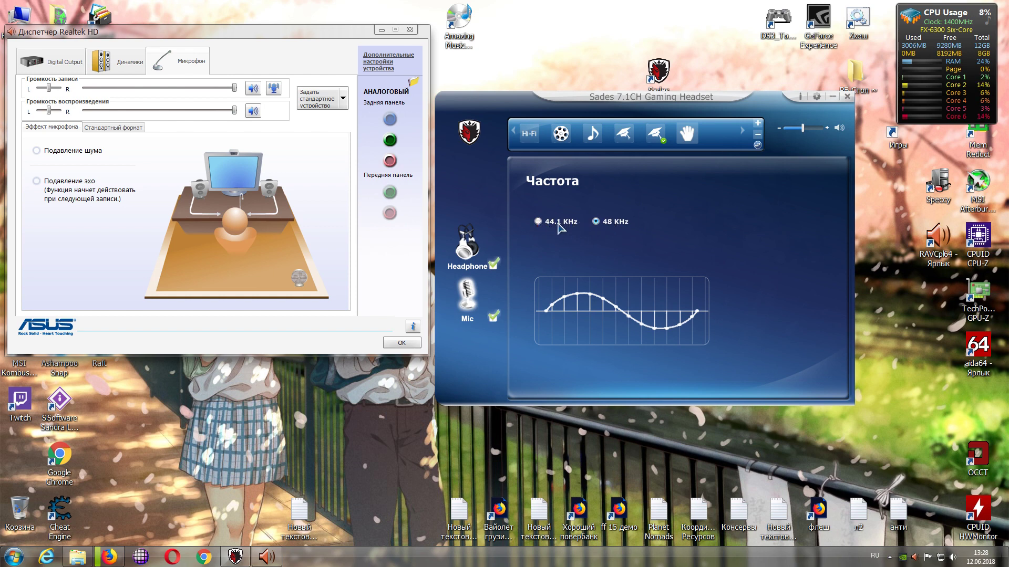
pyautogui.click(473, 293)
pyautogui.click(506, 323)
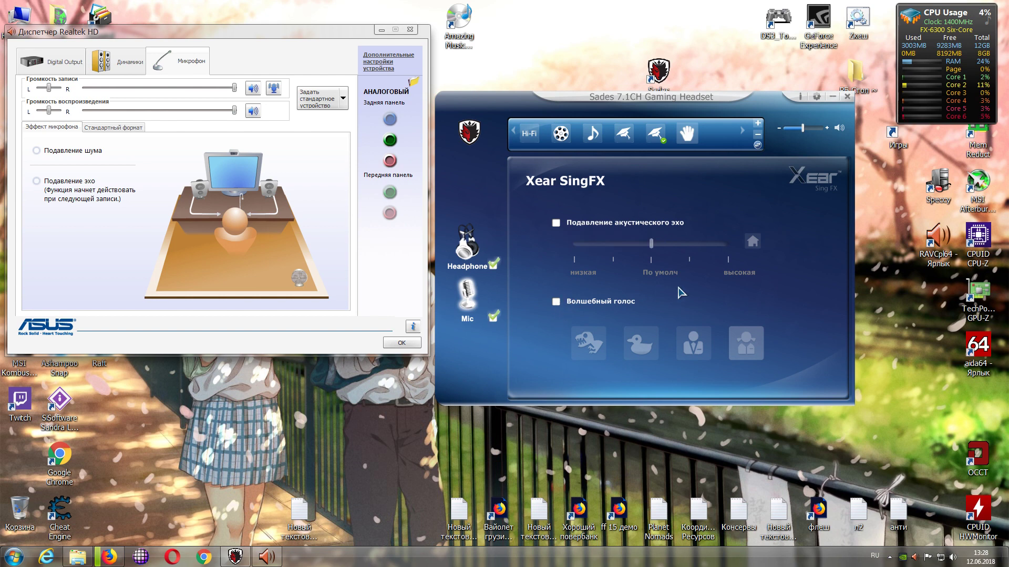
# Enable Подавление акустического эхо, lower its level to низкая, and switch the effect off again.
pyautogui.click(556, 224)
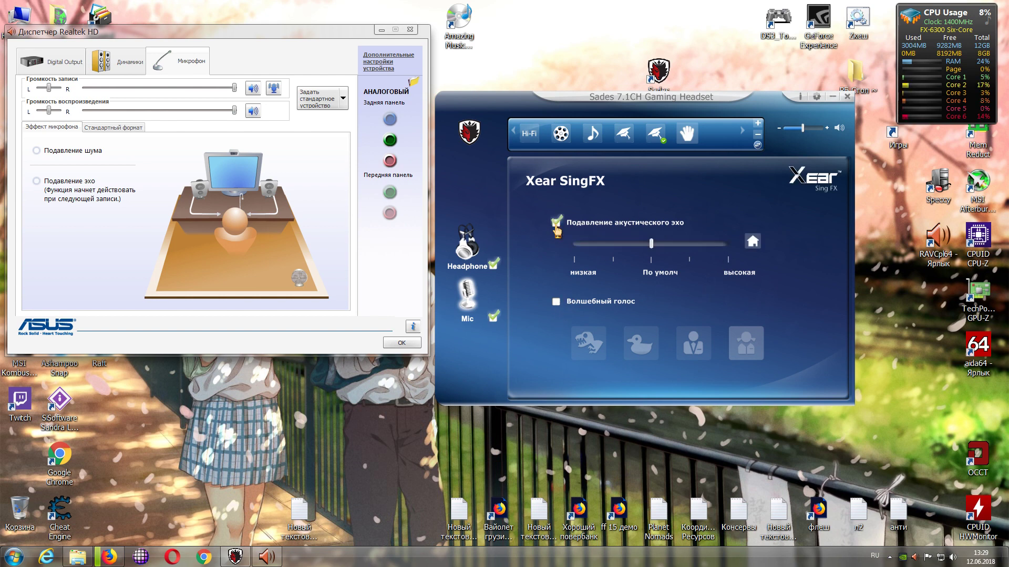
pyautogui.moveTo(651, 247)
pyautogui.moveTo(652, 251); pyautogui.dragTo(573, 251)
pyautogui.moveTo(574, 248)
pyautogui.click(555, 223)
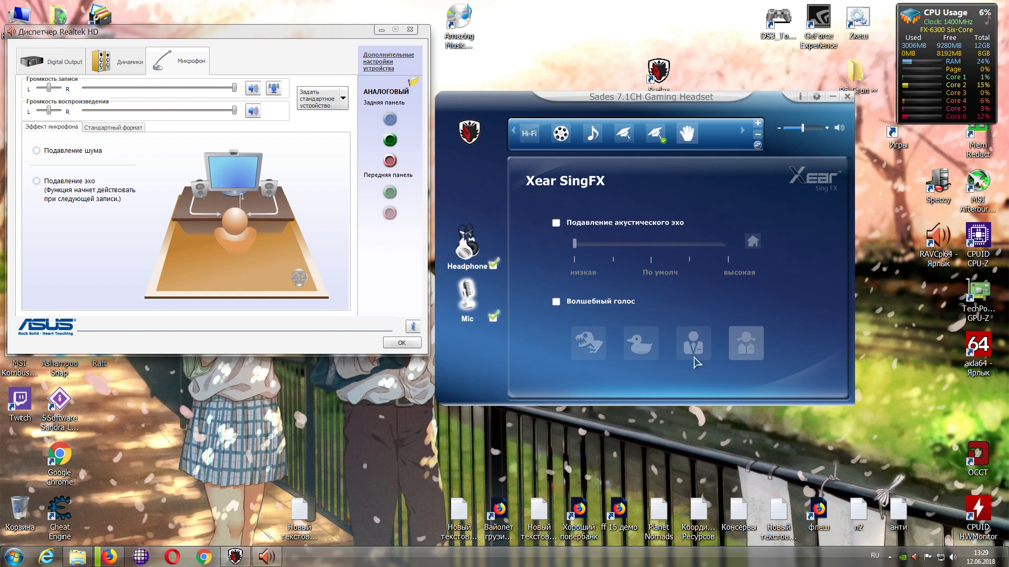
# Enable Волшебный голос, try the man, duck and dinosaur voices in turn, and switch the effect off.
pyautogui.click(557, 303)
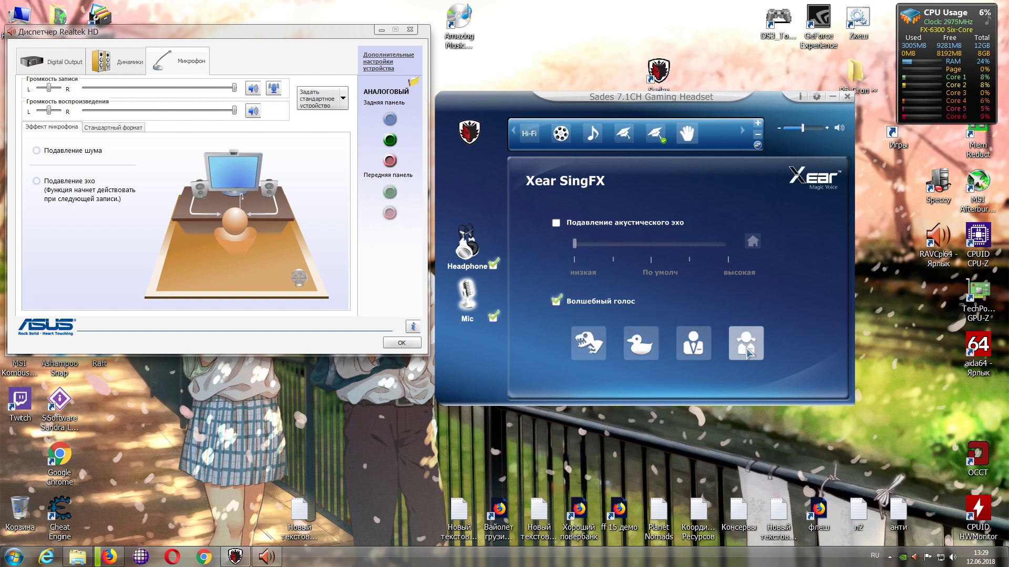
pyautogui.click(693, 350)
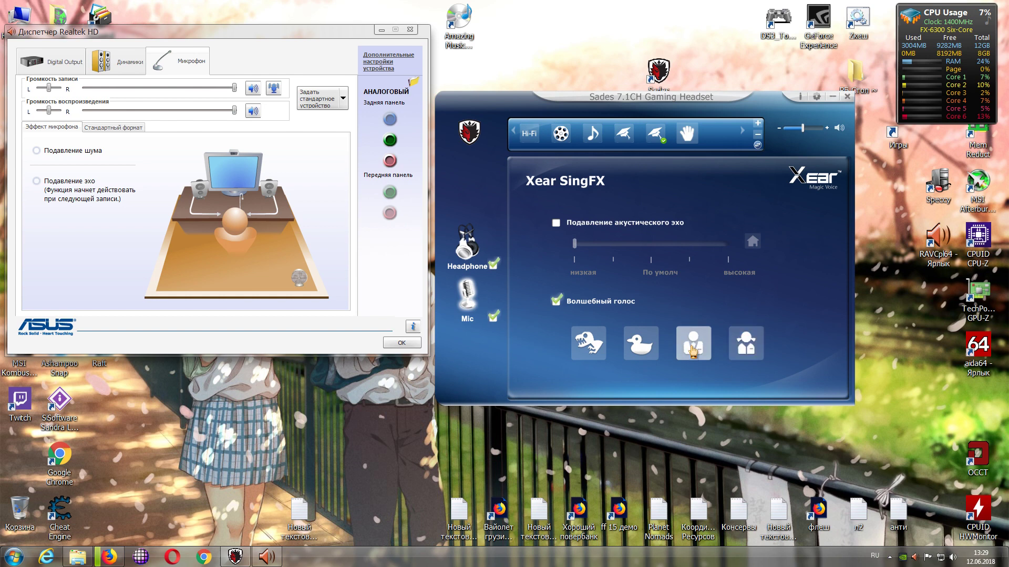
pyautogui.click(640, 358)
pyautogui.click(590, 355)
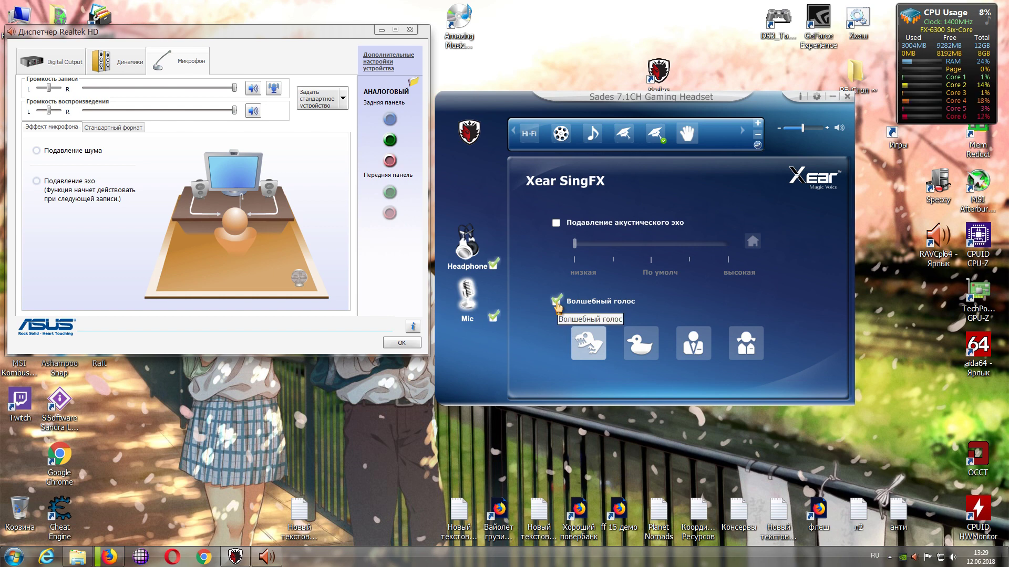
pyautogui.click(556, 303)
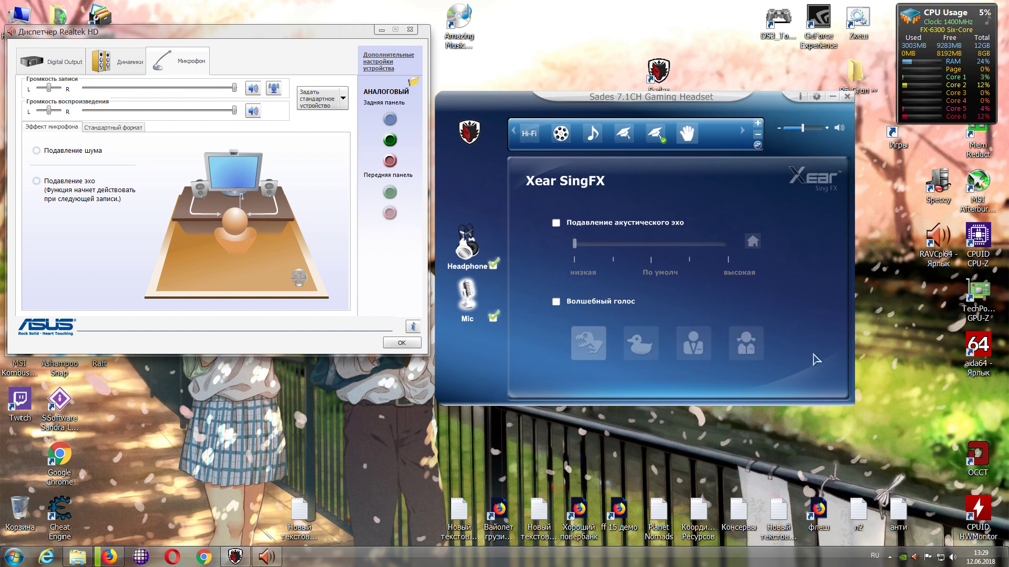
# Open the microphone's Microphone Boost page.
pyautogui.click(470, 300)
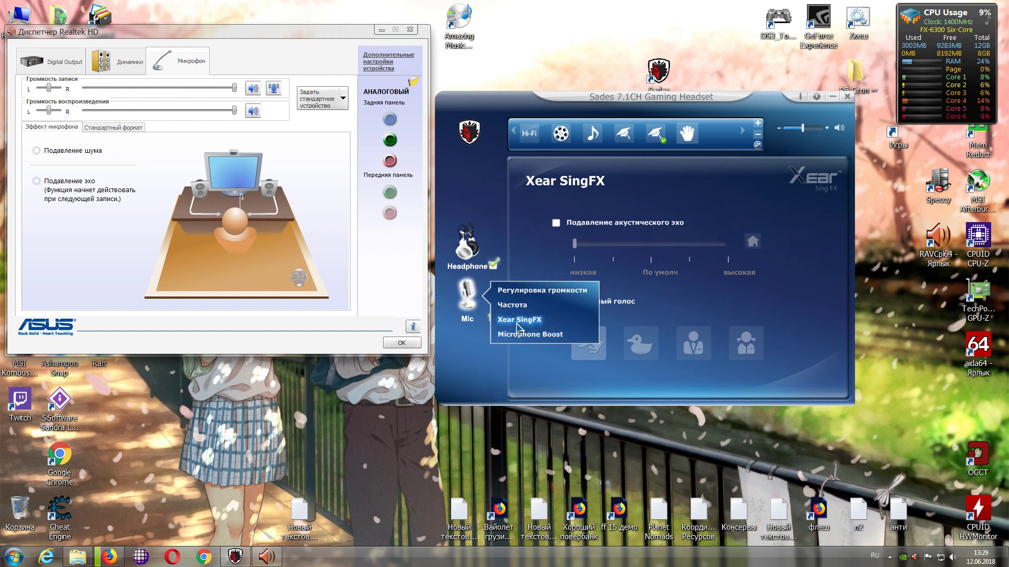
pyautogui.click(512, 319)
pyautogui.click(473, 301)
pyautogui.click(518, 334)
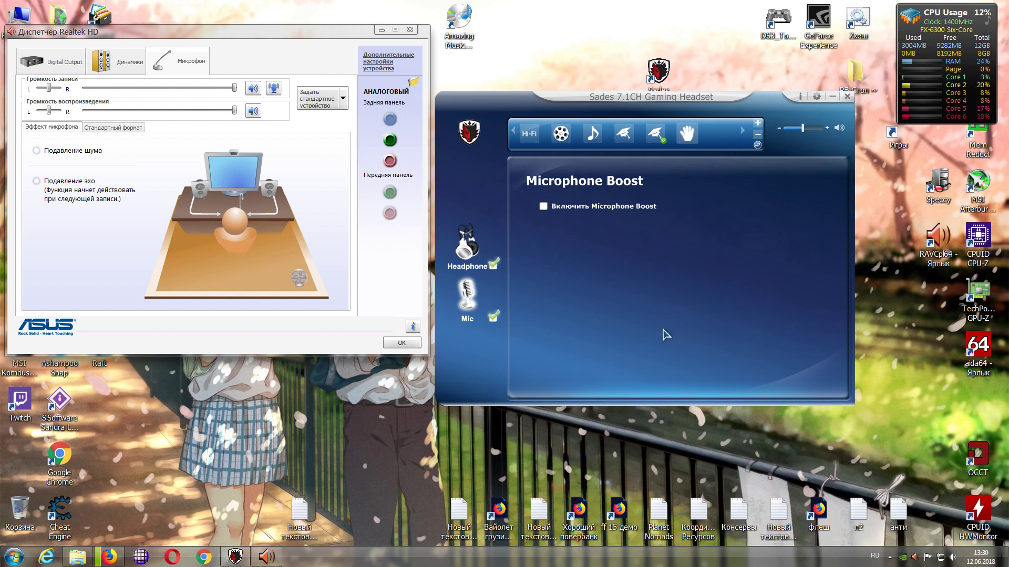
# Turn Microphone Boost on for the microphone and switch it off again.
pyautogui.click(544, 207)
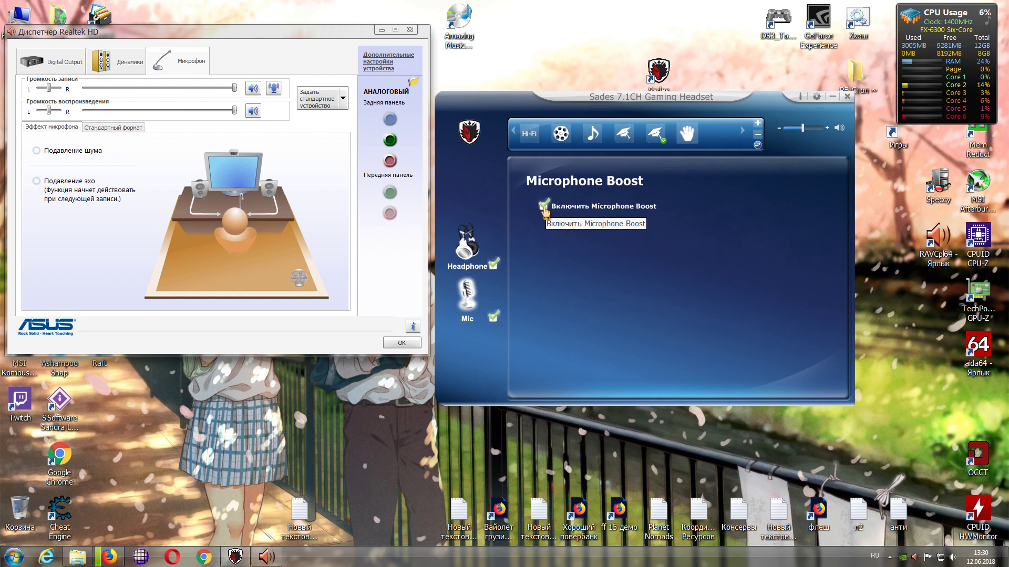
pyautogui.click(544, 208)
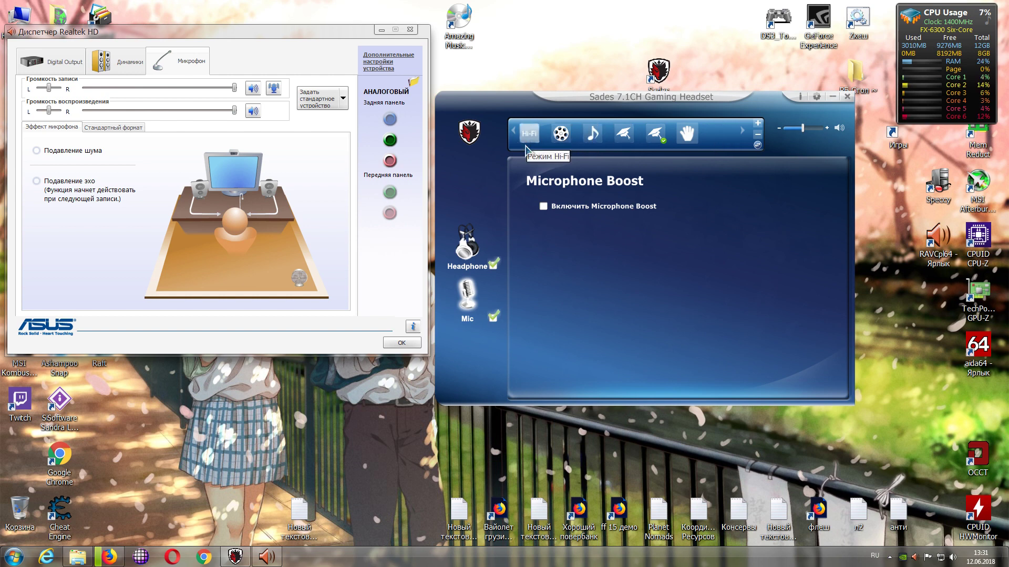
# Return to the headphone's Эквалайзер page and view the list of available headphone settings pages.
pyautogui.click(470, 246)
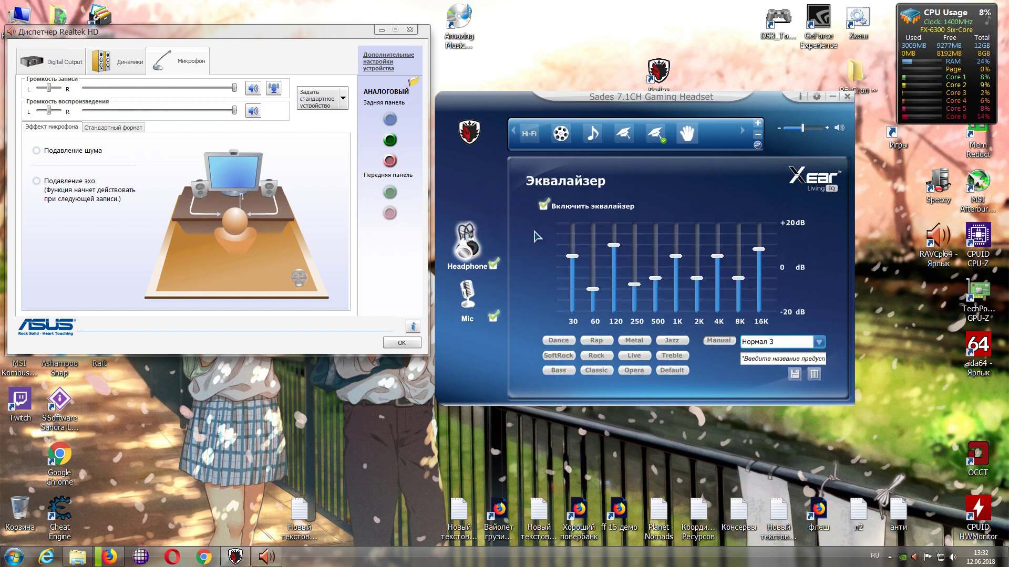
pyautogui.click(468, 247)
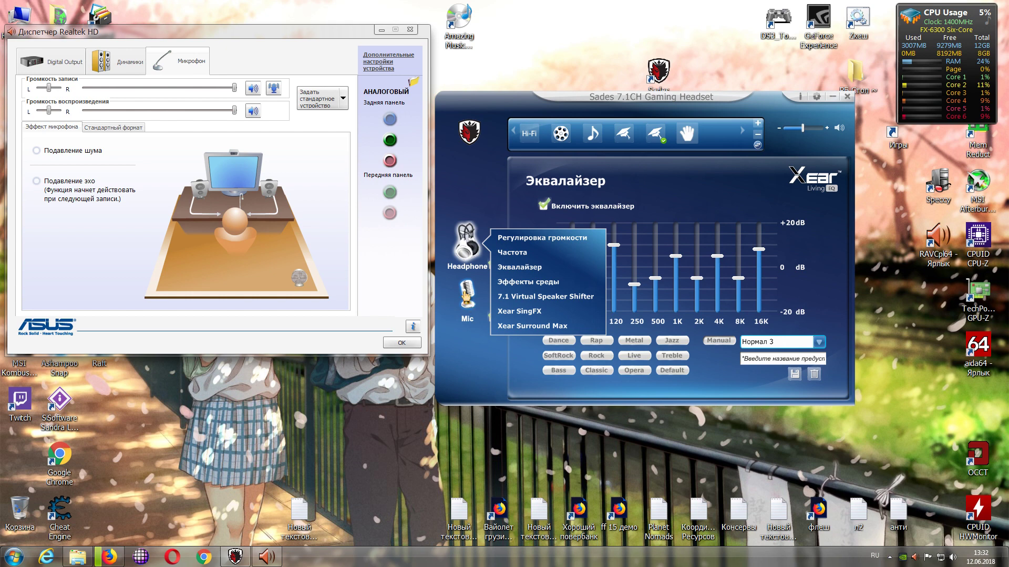
pyautogui.click(770, 97)
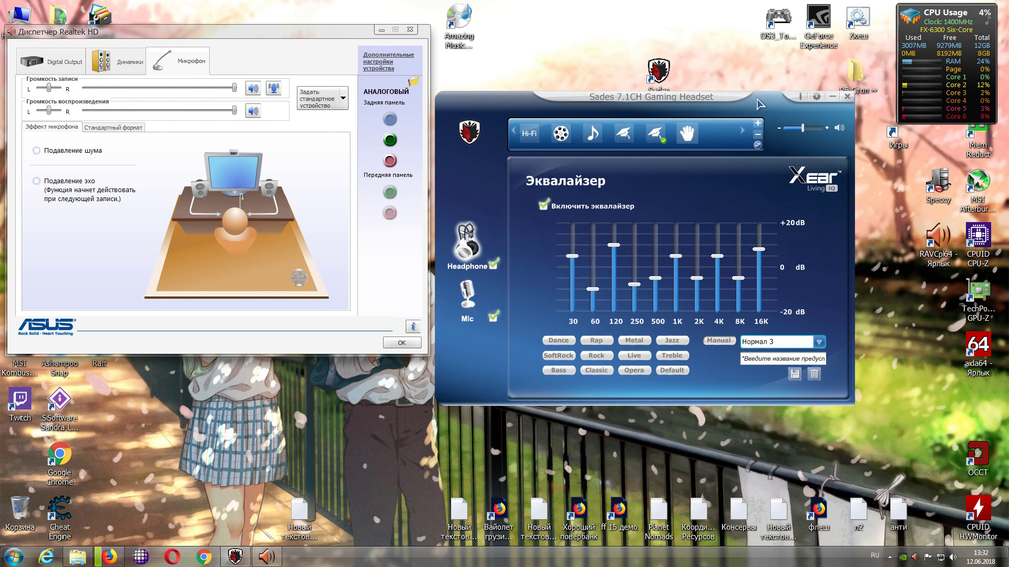
pyautogui.moveTo(765, 102); pyautogui.dragTo(776, 80)
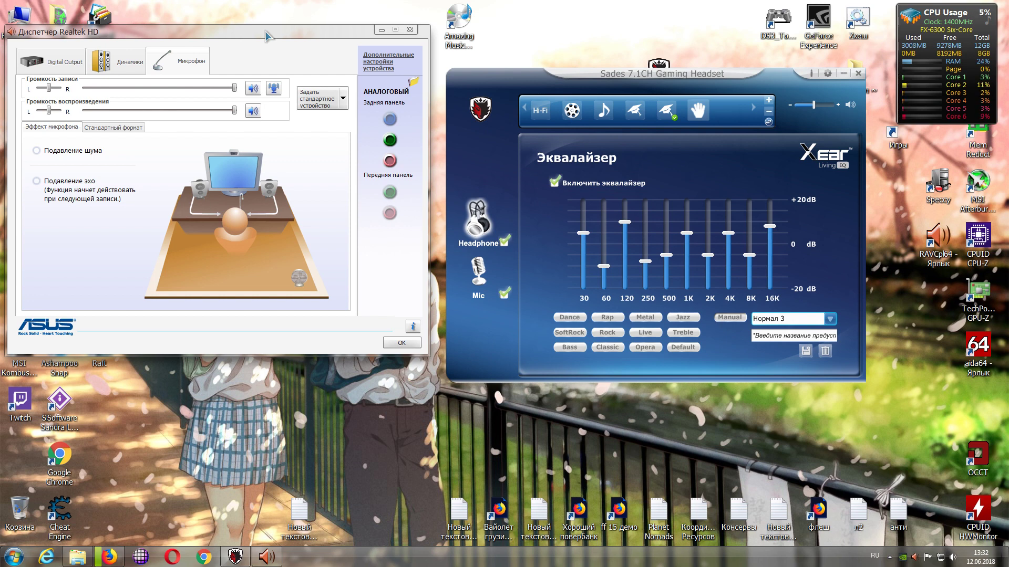
pyautogui.moveTo(266, 32); pyautogui.dragTo(272, 71)
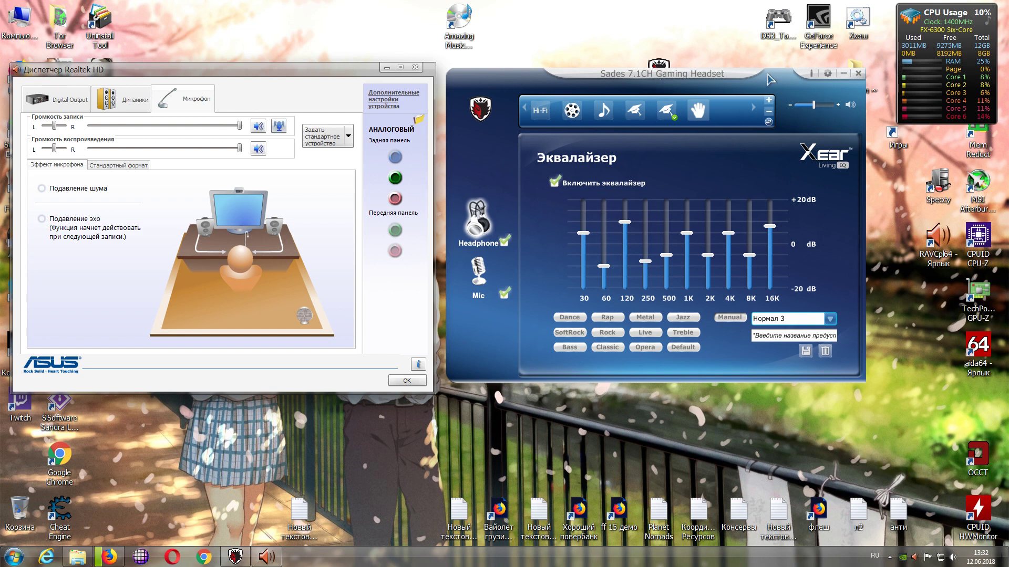
pyautogui.moveTo(775, 80); pyautogui.dragTo(774, 80)
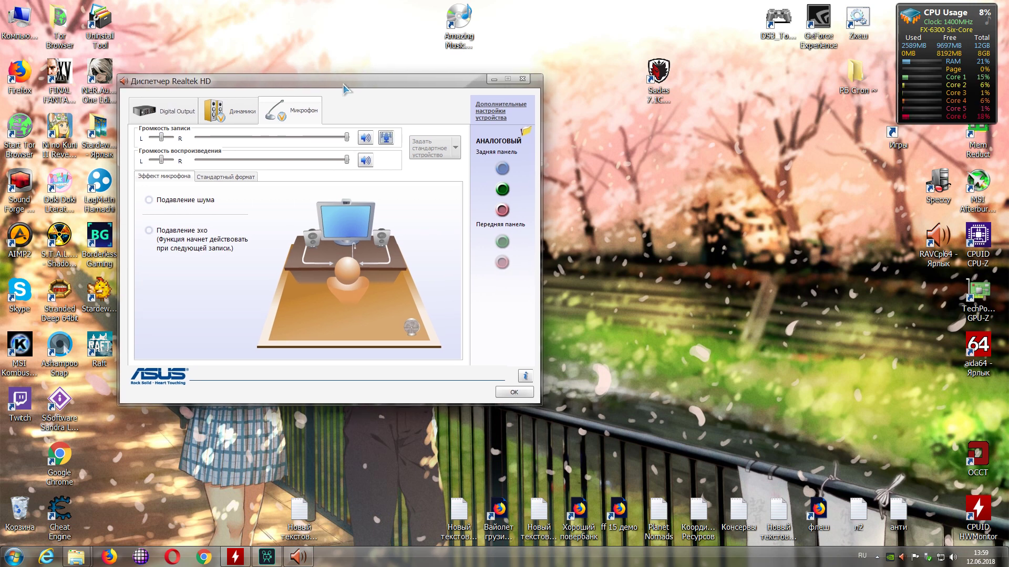
# View the Усиление микрофона gain setting in Диспетчер Realtek HD and close its dialog.
pyautogui.moveTo(345, 81); pyautogui.dragTo(344, 81)
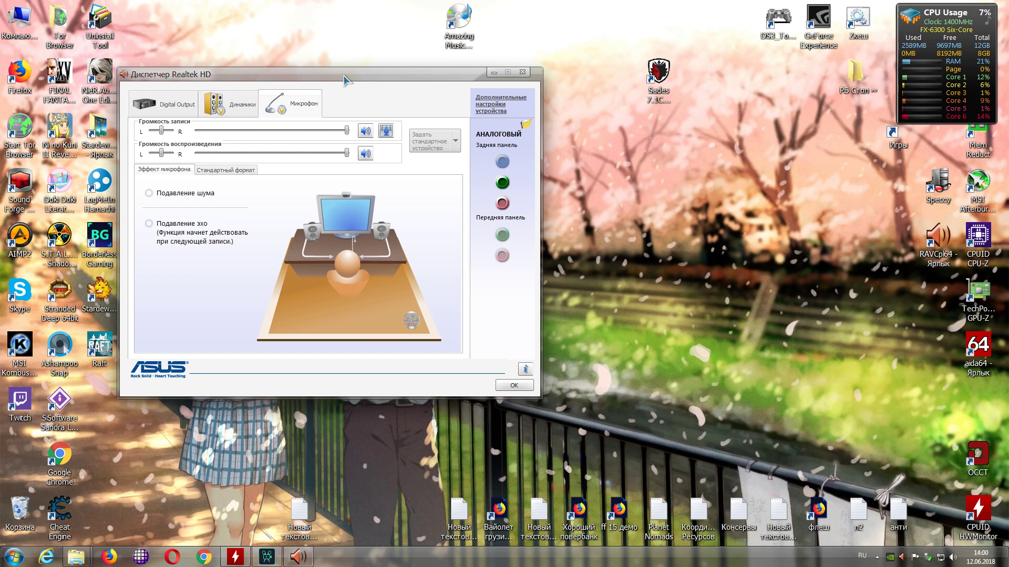
pyautogui.click(385, 132)
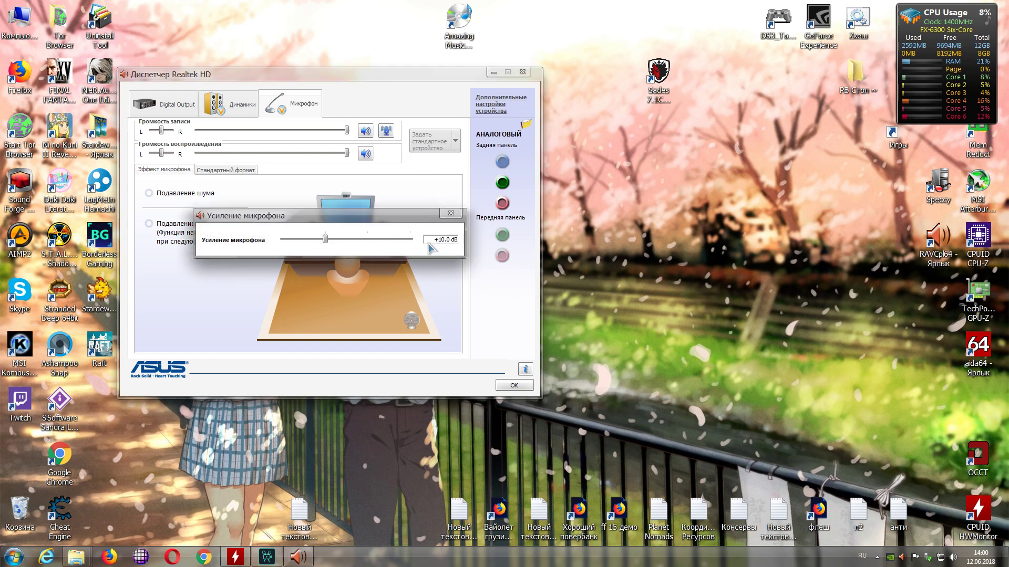
pyautogui.click(452, 216)
pyautogui.moveTo(341, 74)
pyautogui.mouseDown()
pyautogui.moveTo(334, 77)
pyautogui.moveTo(344, 67)
pyautogui.mouseUp()
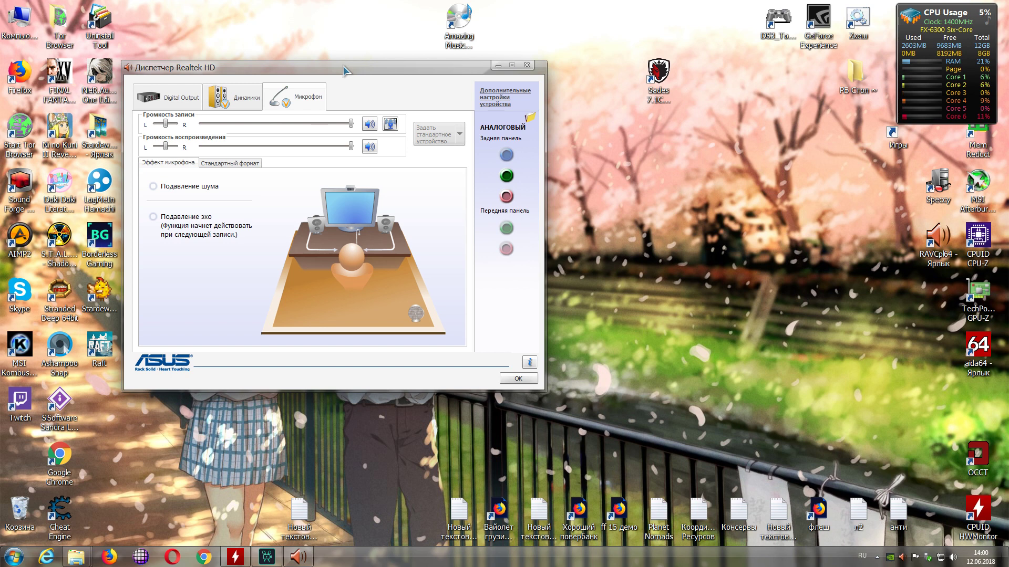
pyautogui.moveTo(344, 70); pyautogui.dragTo(344, 62)
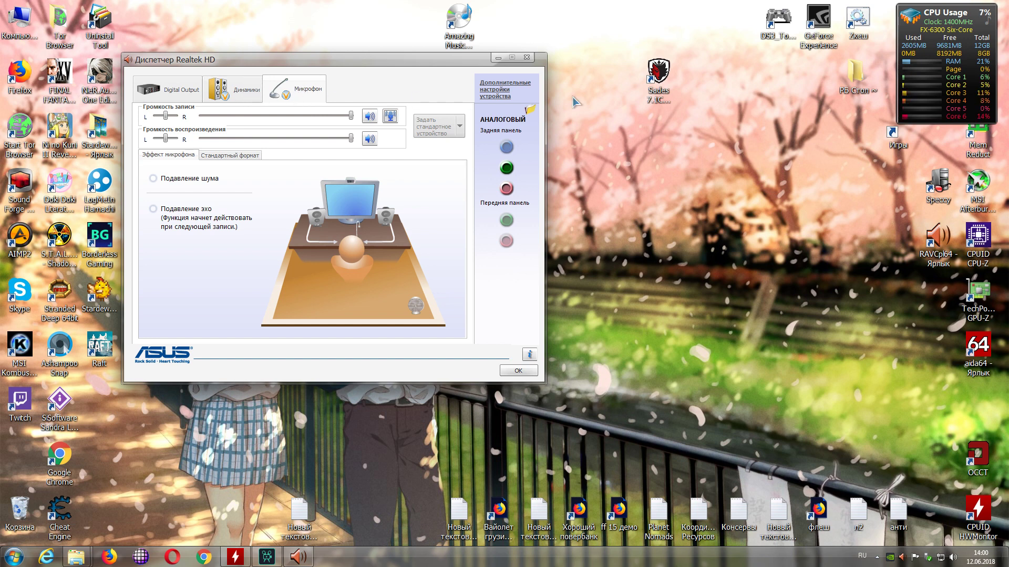
# Try to start the Sades 7.1CH Gaming Headset software from the desktop, and dismiss the information dialog.
pyautogui.doubleClick(666, 88)
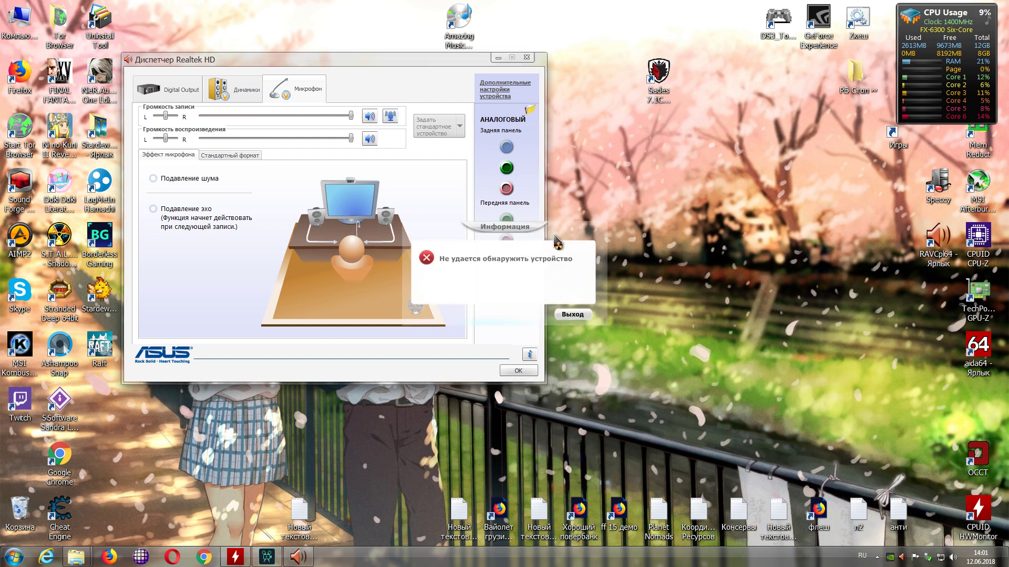
pyautogui.moveTo(572, 237); pyautogui.dragTo(723, 156)
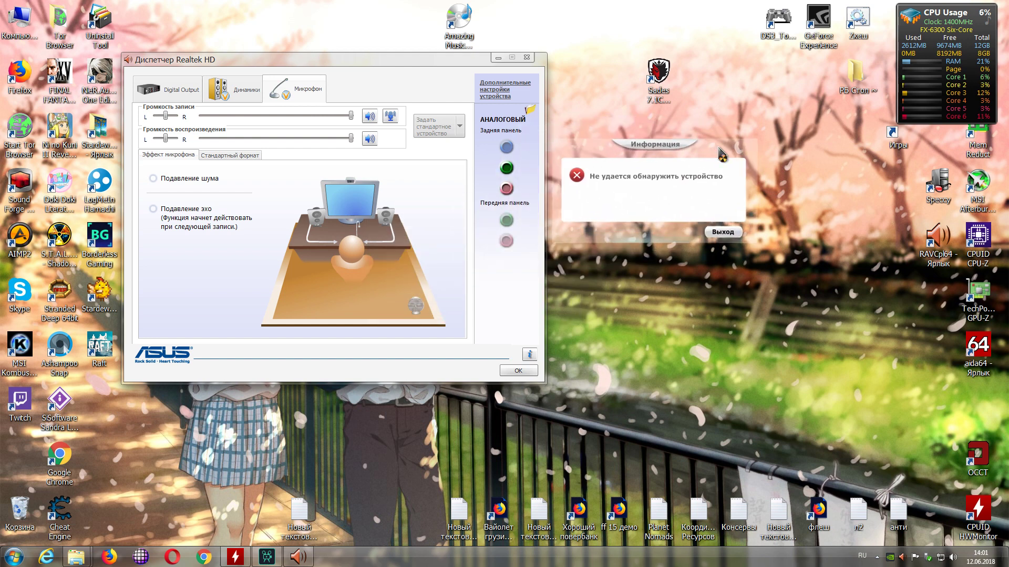
pyautogui.click(723, 232)
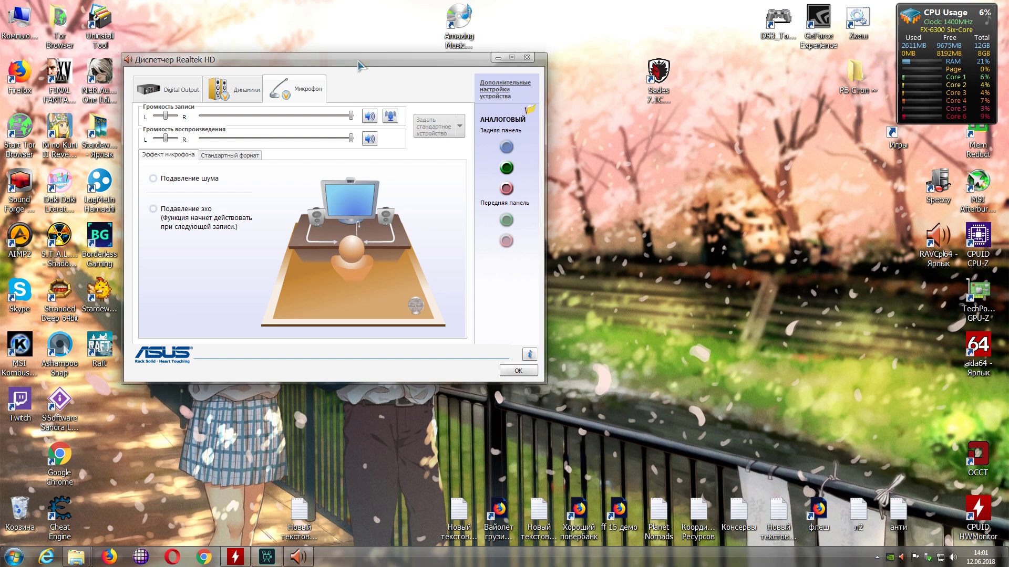
pyautogui.moveTo(357, 63)
pyautogui.mouseDown()
pyautogui.moveTo(357, 79)
pyautogui.moveTo(356, 60)
pyautogui.mouseUp()
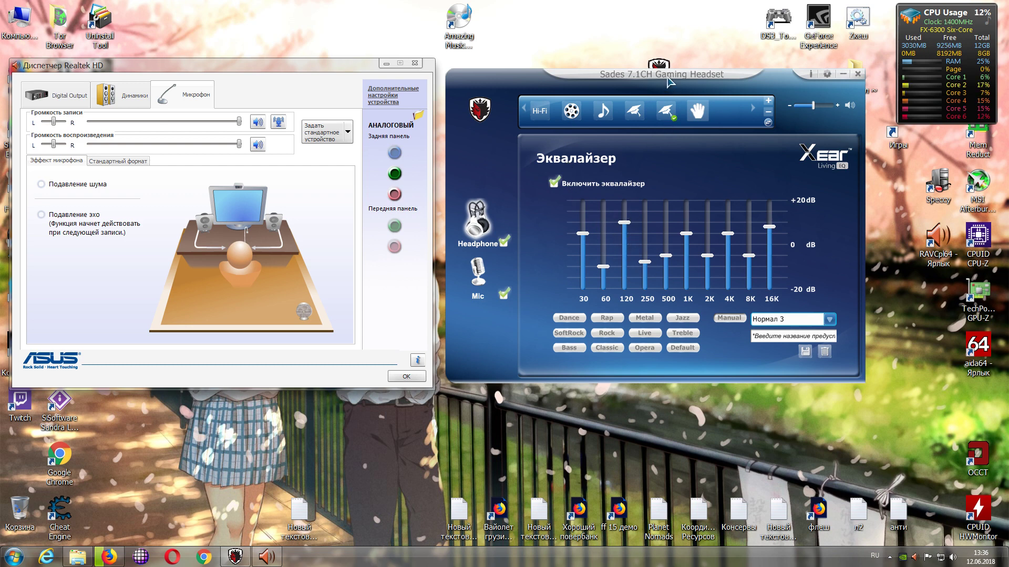
pyautogui.moveTo(669, 82)
pyautogui.mouseDown()
pyautogui.moveTo(660, 94)
pyautogui.moveTo(674, 82)
pyautogui.mouseUp()
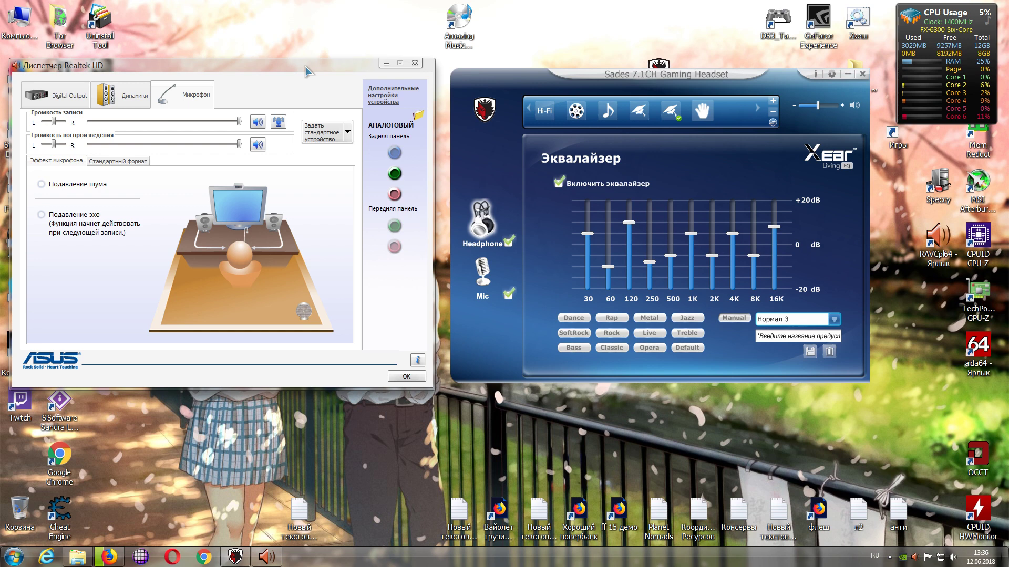
pyautogui.moveTo(306, 70)
pyautogui.mouseDown()
pyautogui.moveTo(300, 57)
pyautogui.moveTo(291, 61)
pyautogui.moveTo(314, 79)
pyautogui.moveTo(294, 84)
pyautogui.moveTo(301, 62)
pyautogui.mouseUp()
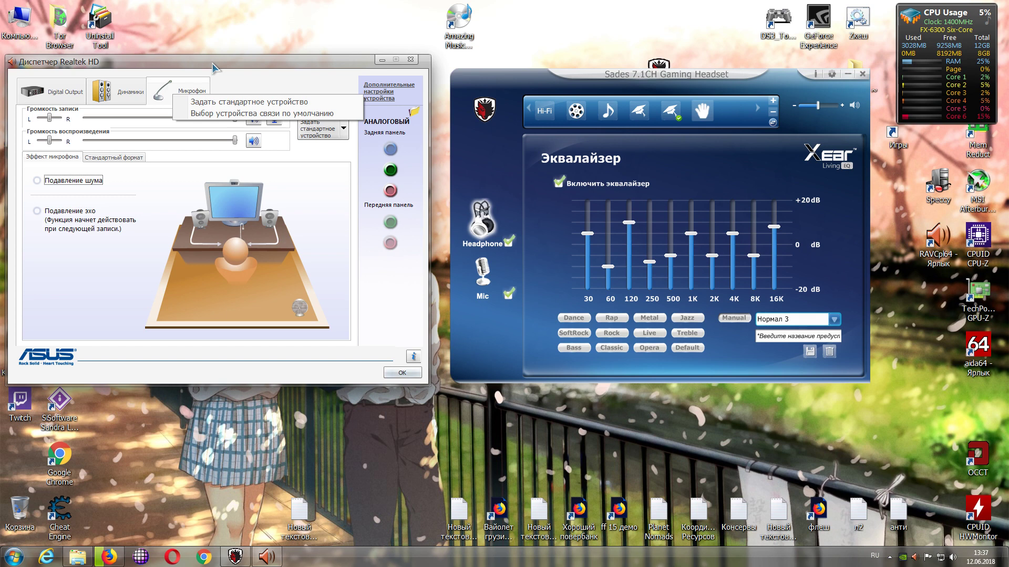
pyautogui.moveTo(214, 67); pyautogui.dragTo(218, 77)
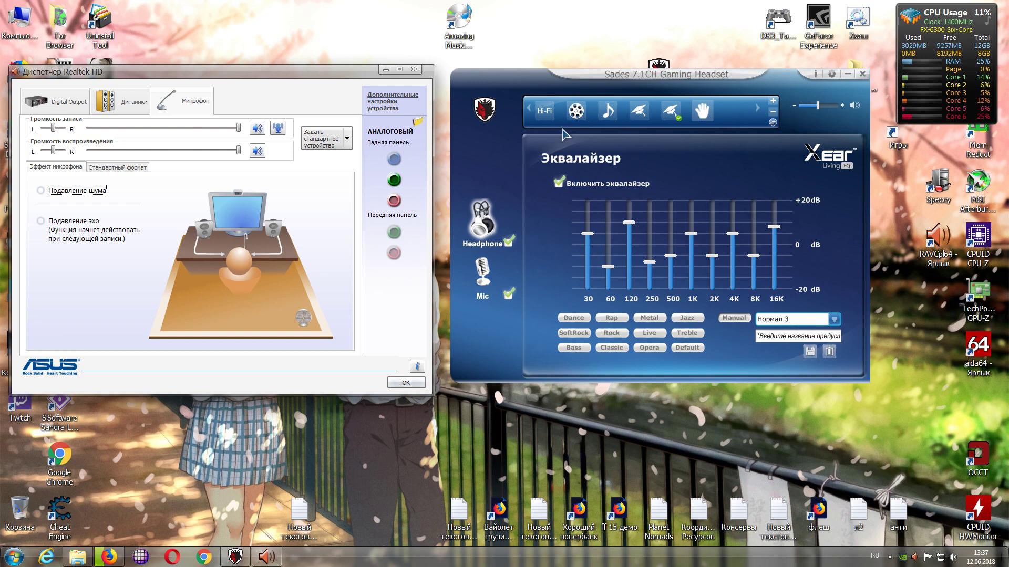
pyautogui.moveTo(769, 76)
pyautogui.mouseDown()
pyautogui.moveTo(753, 86)
pyautogui.moveTo(769, 73)
pyautogui.mouseUp()
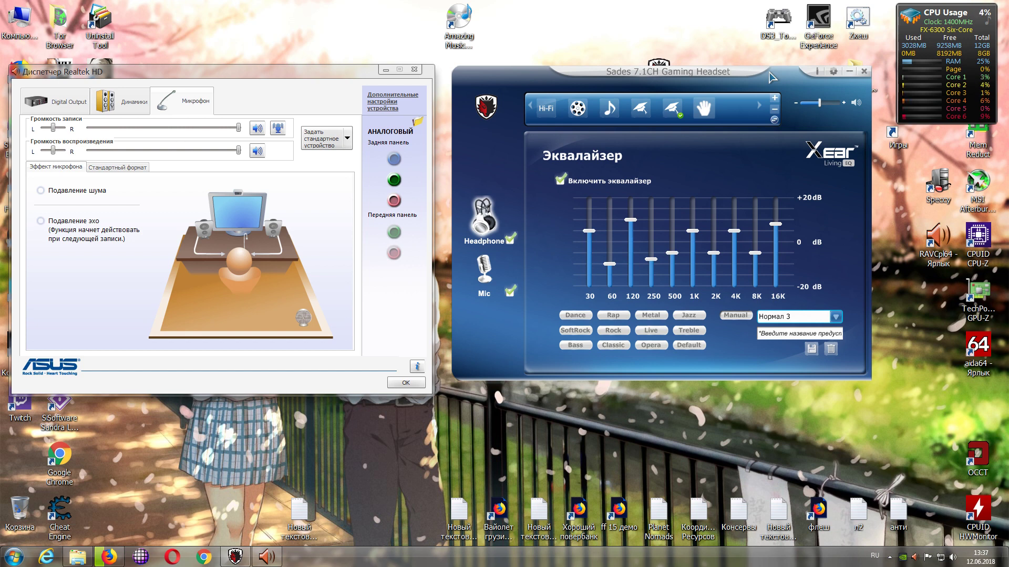
# Launch Nero WaveEditor and place its window over the Realtek and Sades windows.
pyautogui.moveTo(105, 72); pyautogui.dragTo(209, 64)
pyautogui.click(13, 557)
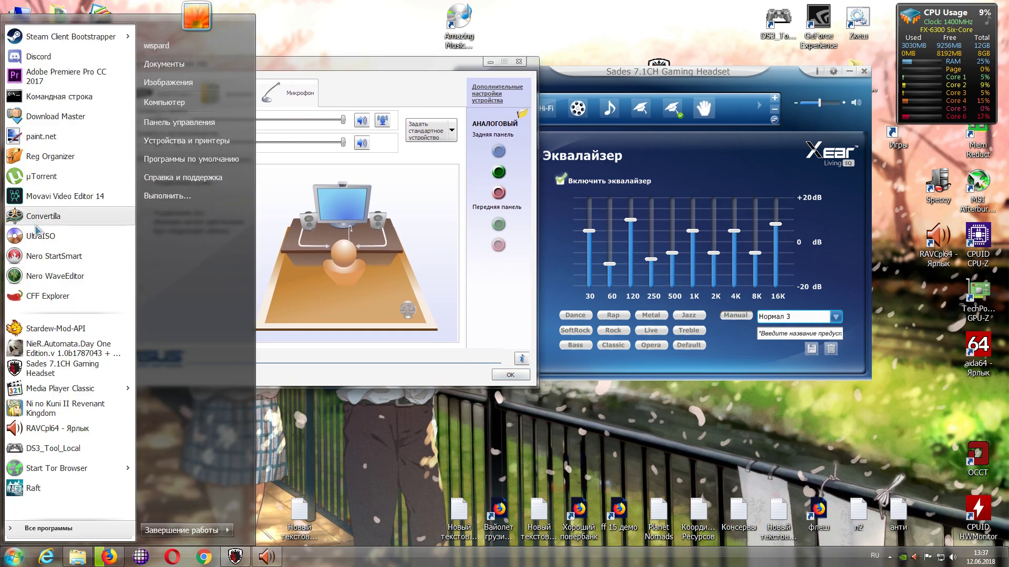
pyautogui.click(53, 276)
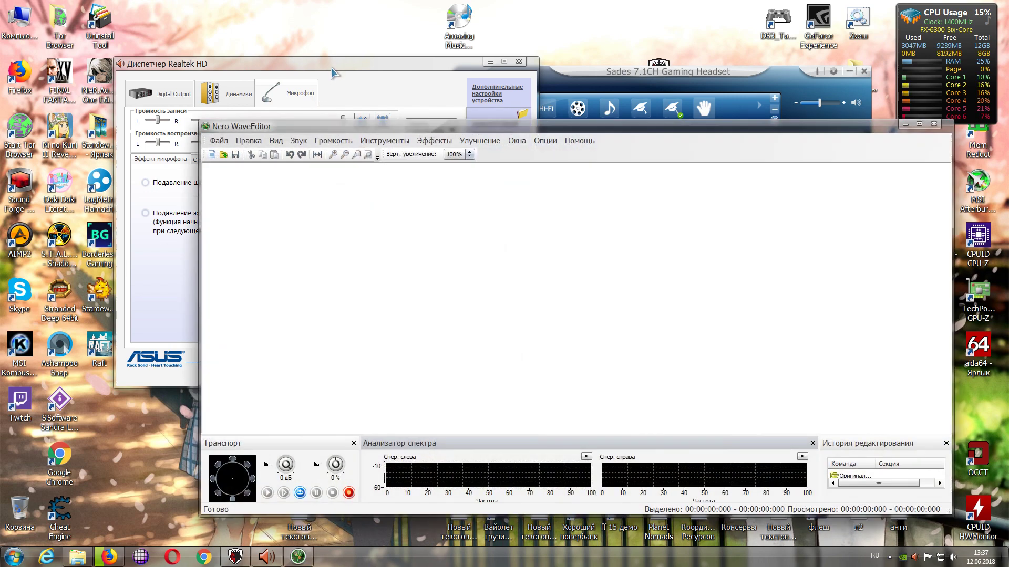
pyautogui.moveTo(383, 127); pyautogui.dragTo(366, 86)
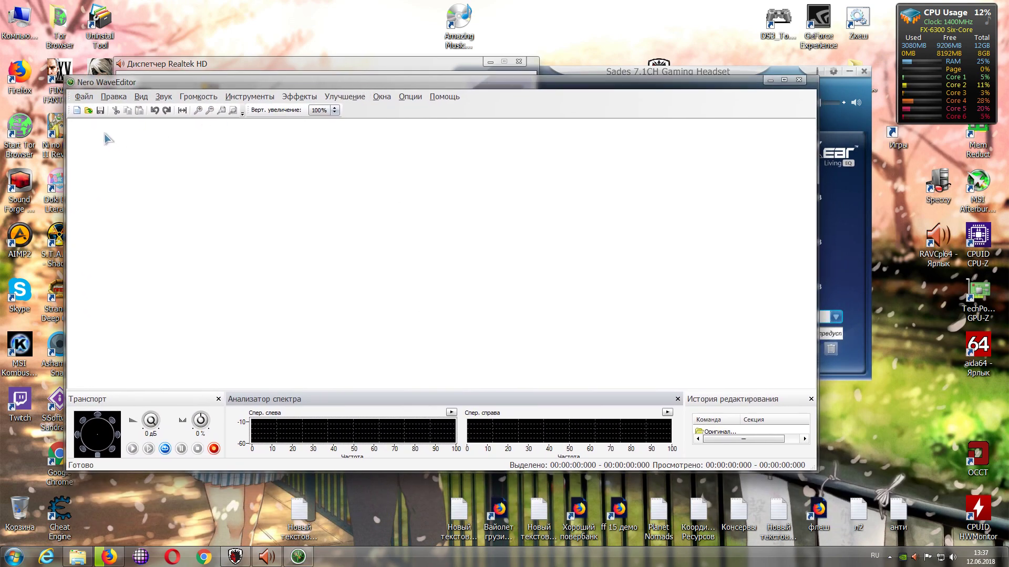
# Open the recording console, accepting a 48 000 Гц (DAT), 16 бит (CD и DAT) stereo sample format.
pyautogui.click(215, 449)
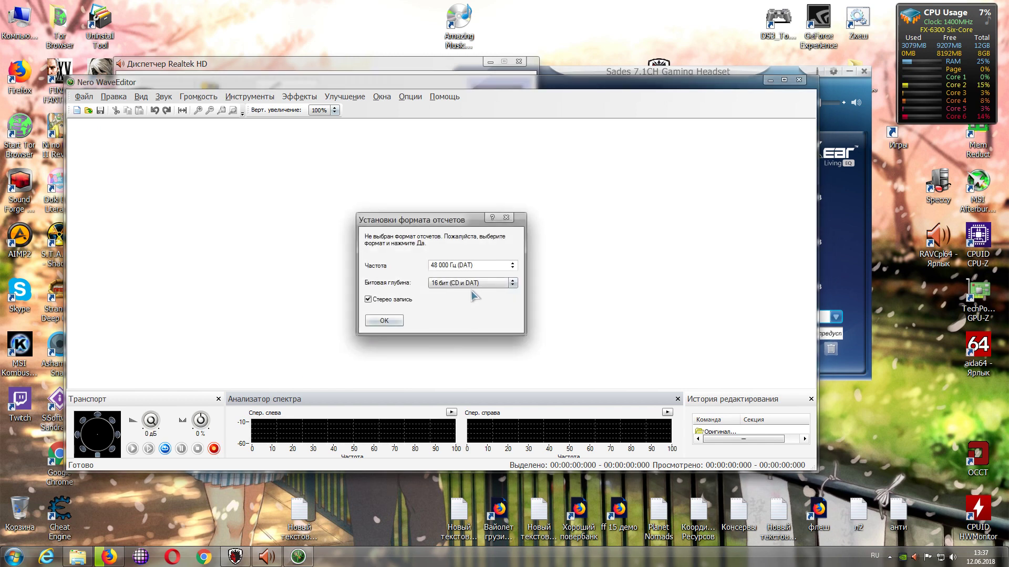
pyautogui.click(392, 321)
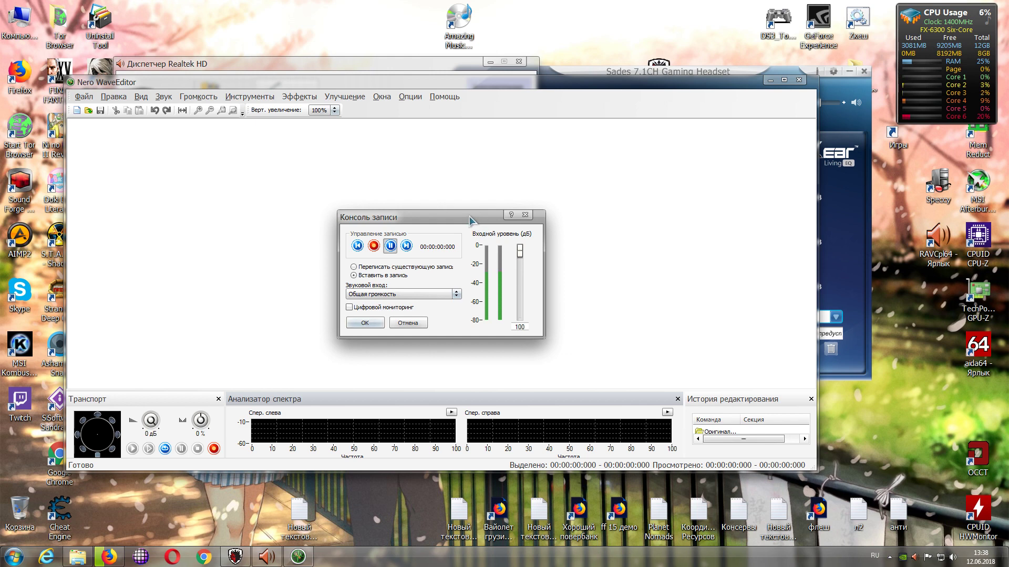
pyautogui.moveTo(478, 217); pyautogui.dragTo(421, 208)
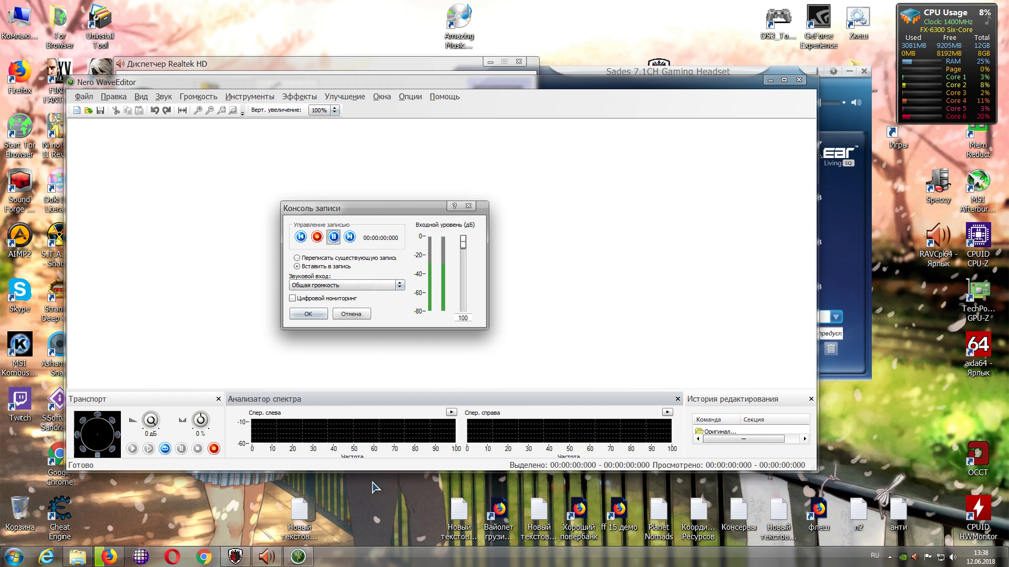
# Open the Amazing Music folder and play Indolence (Renovation Mix) in AIMP.
pyautogui.doubleClick(473, 16)
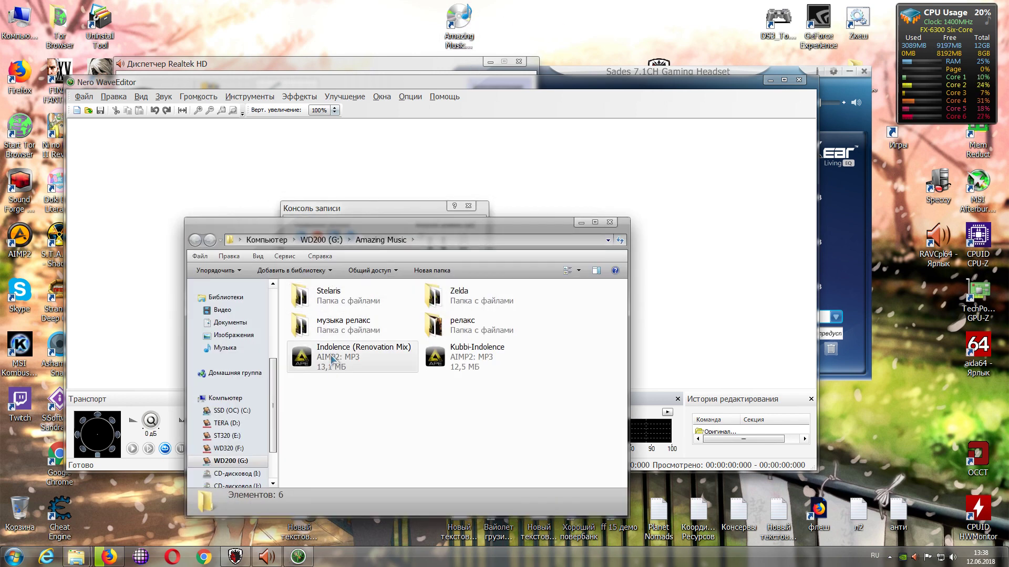
pyautogui.doubleClick(332, 360)
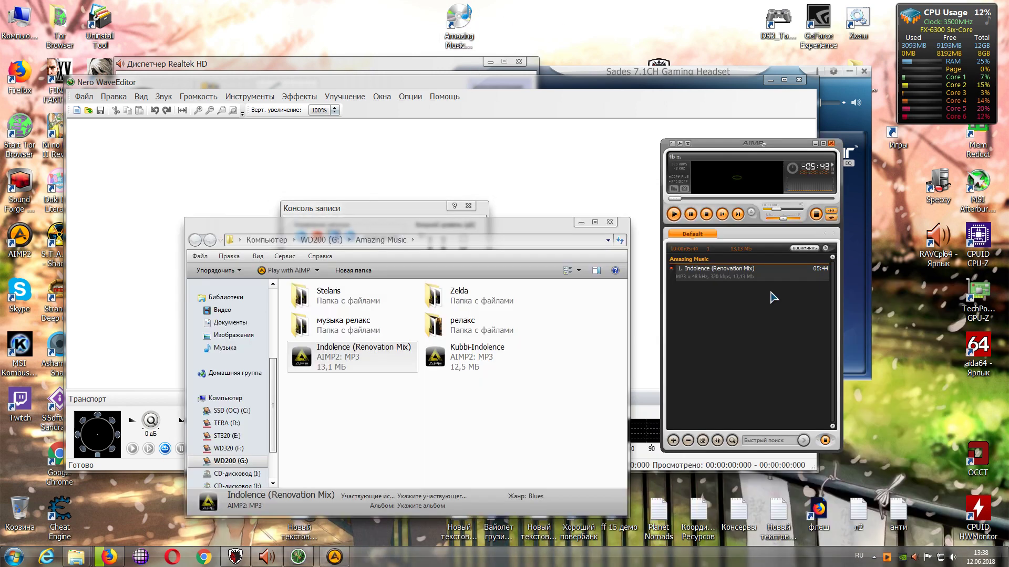
pyautogui.moveTo(537, 227); pyautogui.dragTo(505, 338)
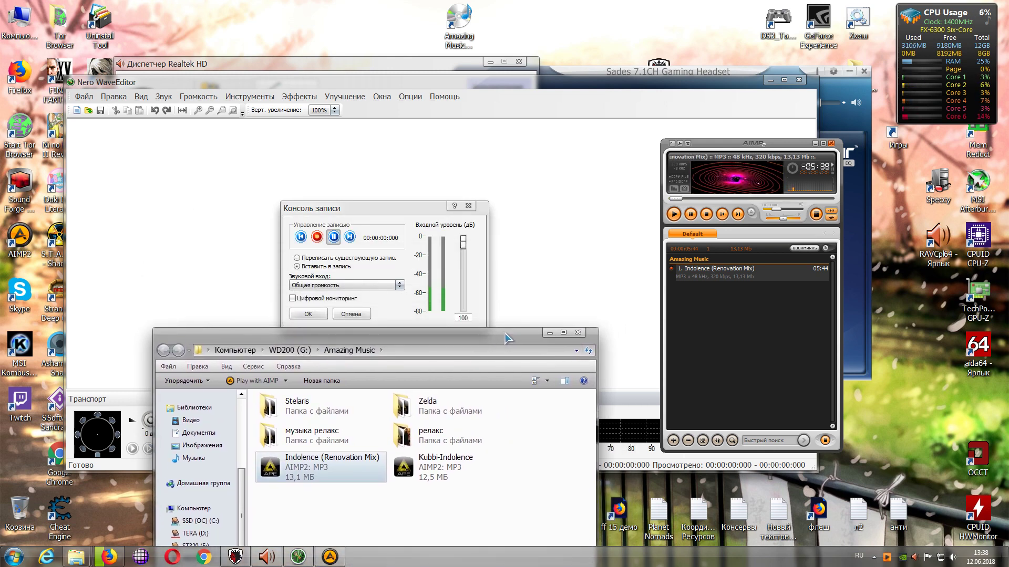
pyautogui.moveTo(505, 338); pyautogui.dragTo(487, 227)
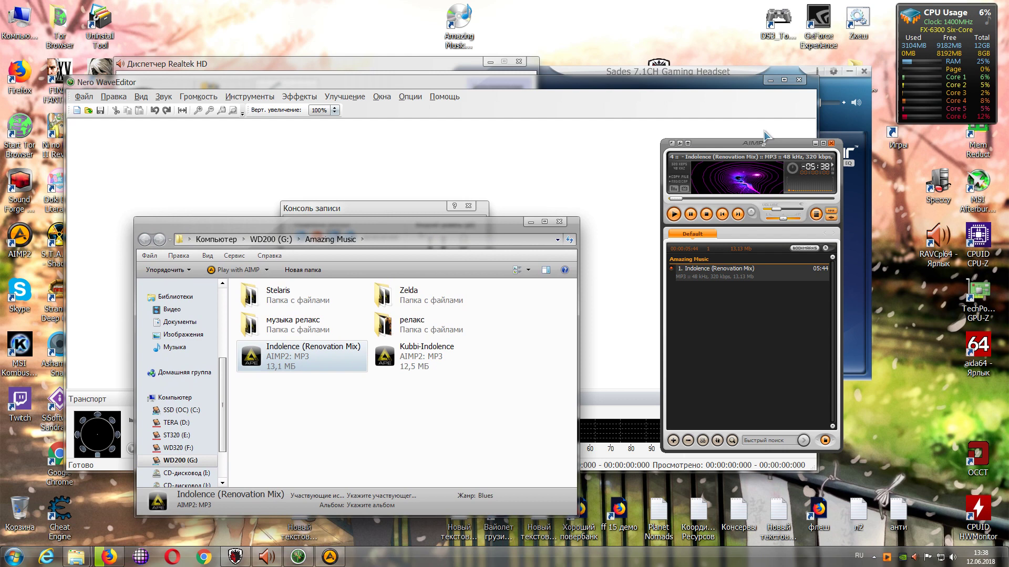
# Switch between the two graduation-cap presets in the Sades headset software, and minimise its window.
pyautogui.click(760, 79)
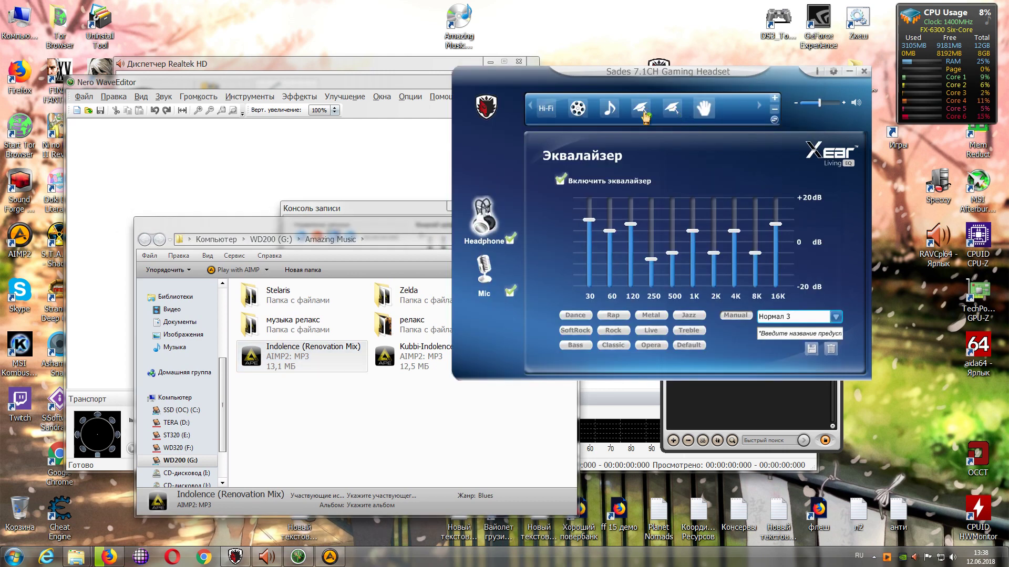
pyautogui.click(673, 109)
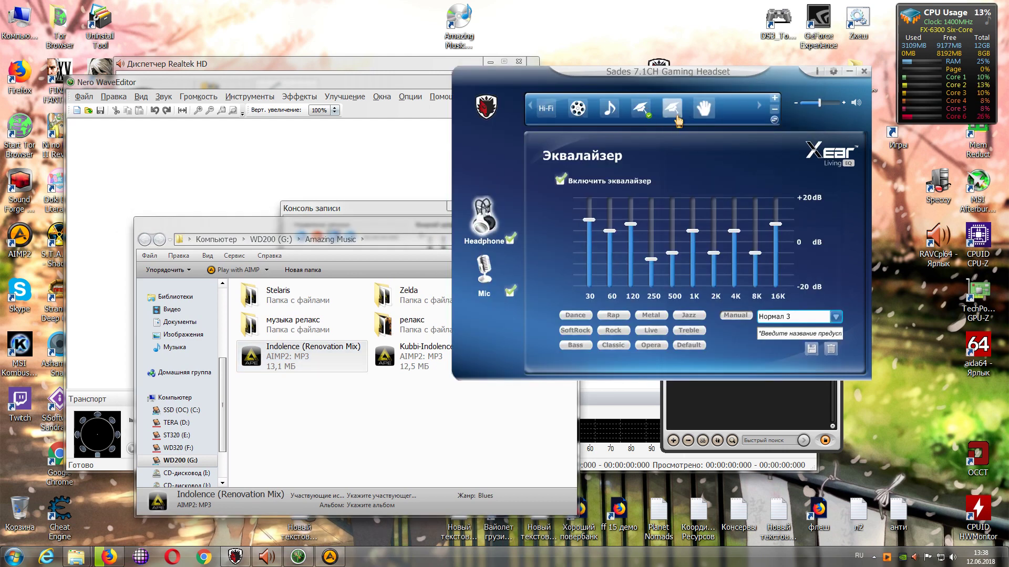
pyautogui.click(641, 113)
pyautogui.click(849, 71)
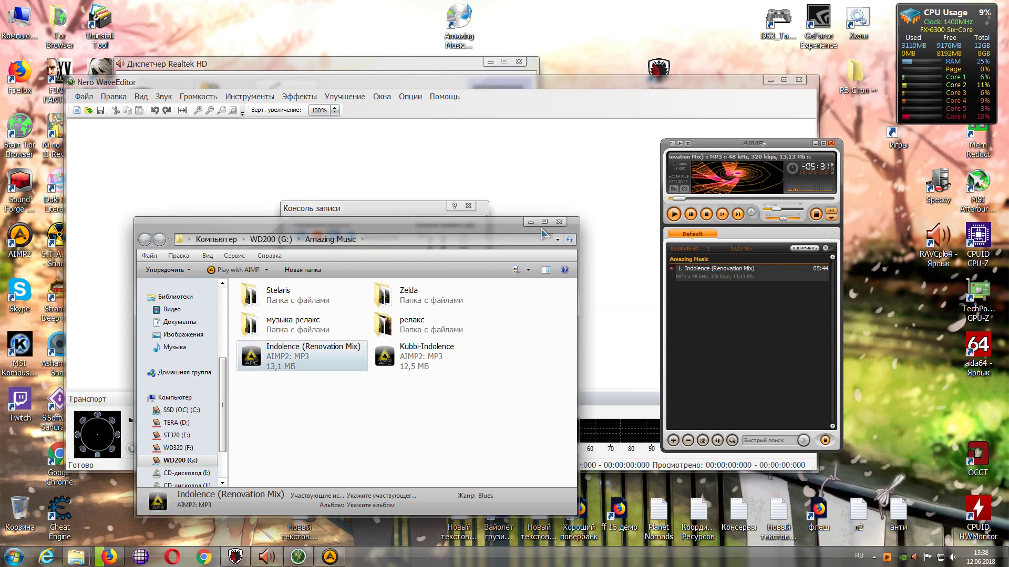
# Uncover the Nero recording console to watch its input level, and skip ahead in the track playing in AIMP.
pyautogui.moveTo(492, 223); pyautogui.dragTo(522, 360)
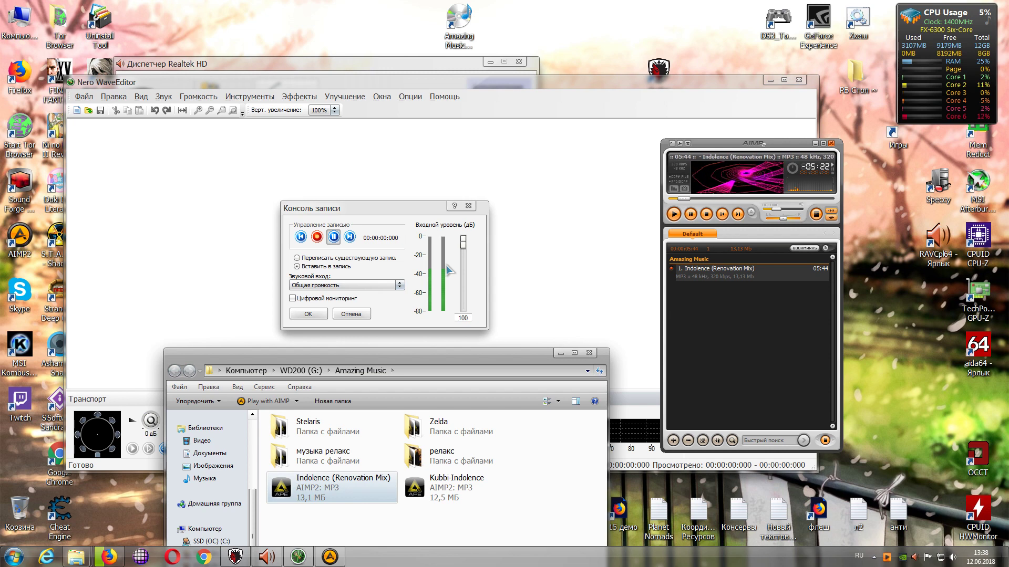
pyautogui.click(741, 199)
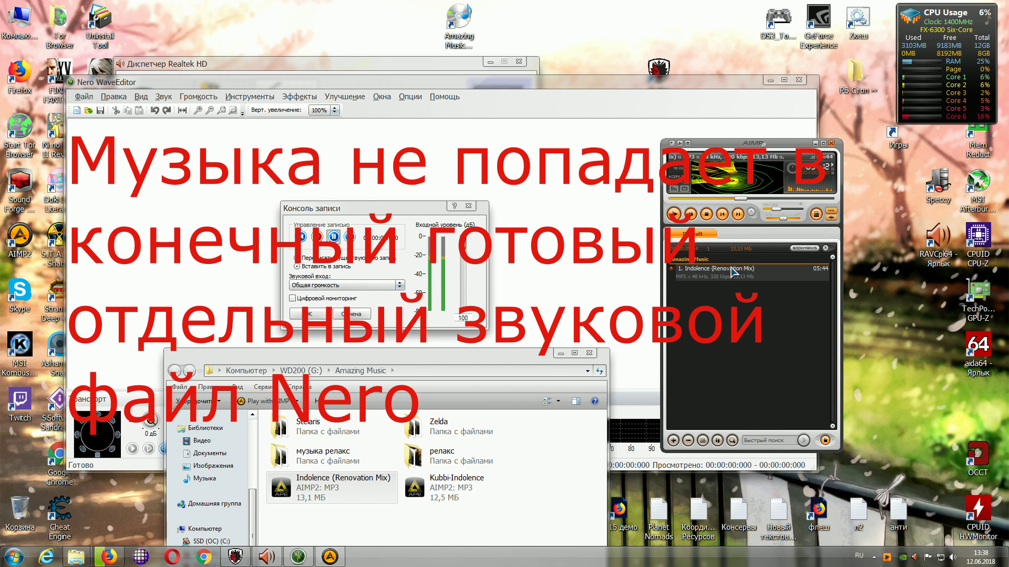
# Move the recording console to a clear area of Nero WaveEditor to expose its input level, and minimise the AIMP player.
pyautogui.moveTo(427, 209); pyautogui.dragTo(357, 185)
pyautogui.click(569, 507)
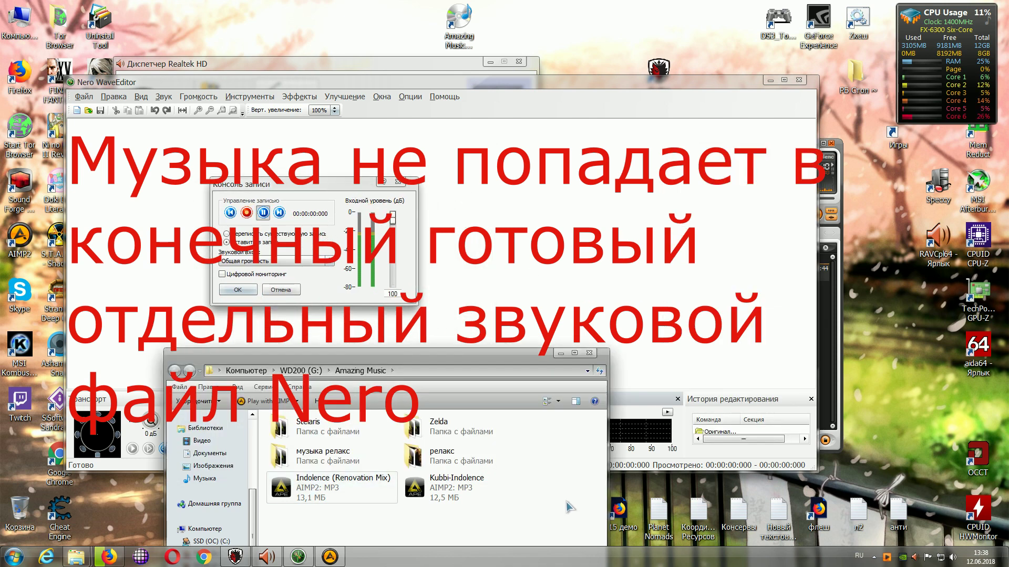
pyautogui.click(833, 294)
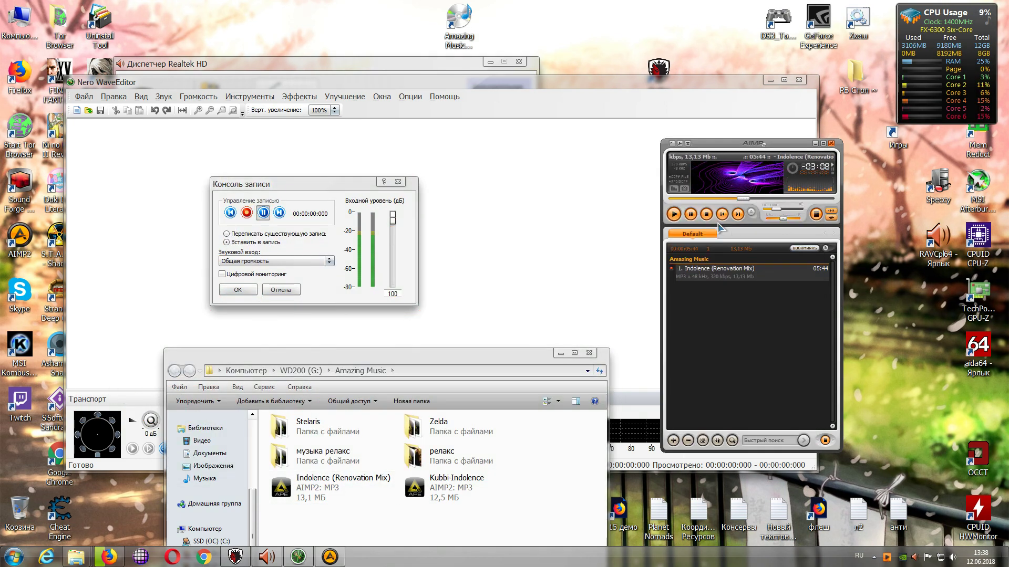
pyautogui.click(815, 142)
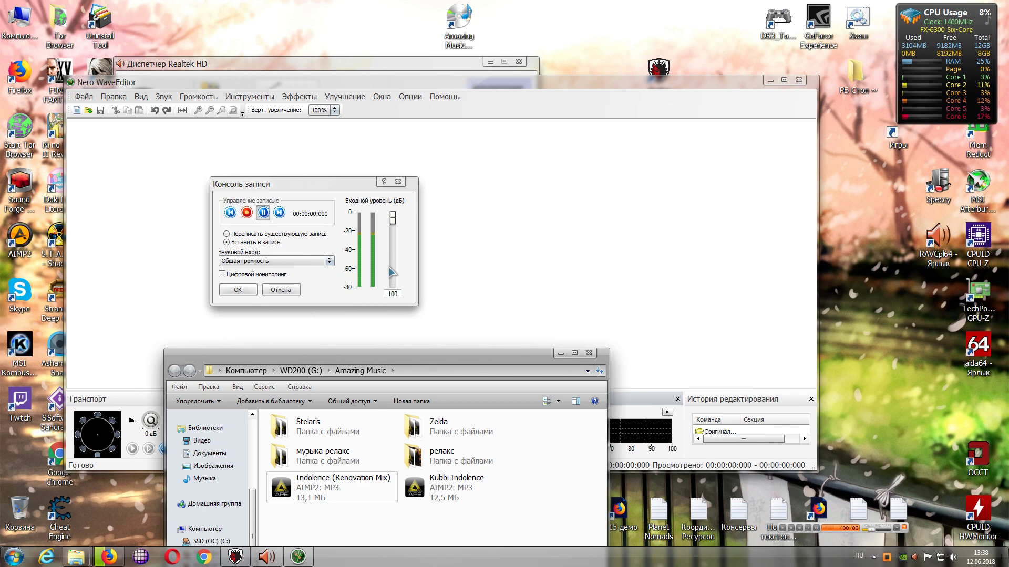
# Close the recording console and exit Nero WaveEditor.
pyautogui.moveTo(341, 187); pyautogui.dragTo(282, 169)
pyautogui.click(339, 164)
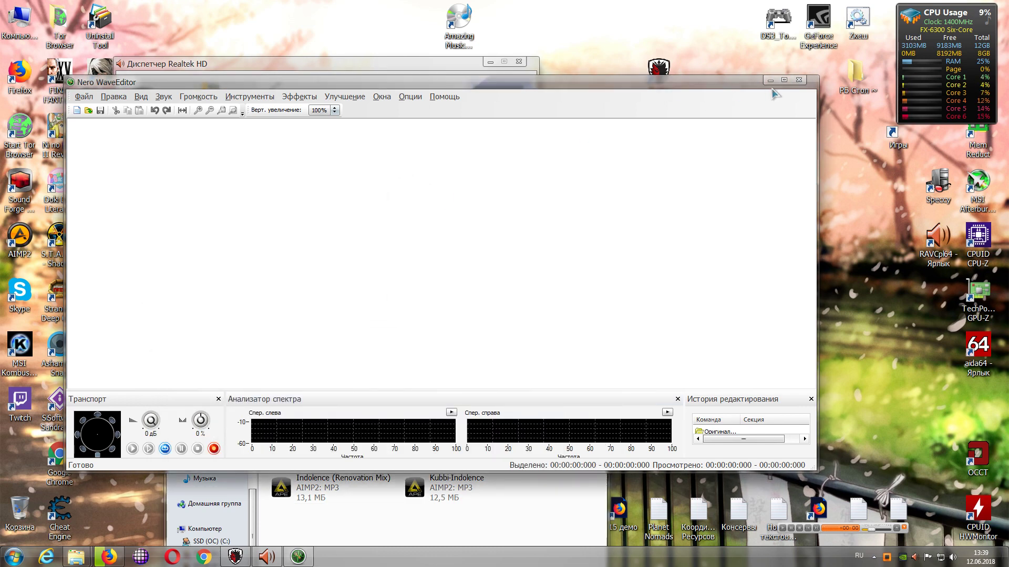
pyautogui.click(798, 80)
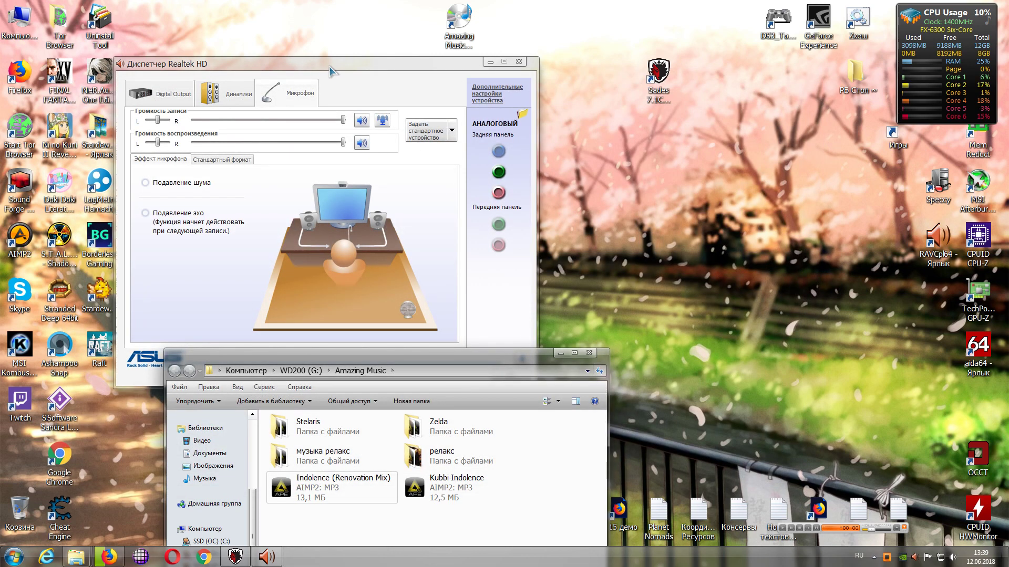
# Move the Realtek HD manager window aside and close the Amazing Music folder window.
pyautogui.moveTo(329, 65); pyautogui.dragTo(237, 46)
pyautogui.moveTo(507, 352)
pyautogui.mouseDown()
pyautogui.moveTo(508, 296)
pyautogui.moveTo(506, 344)
pyautogui.mouseUp()
pyautogui.click(590, 346)
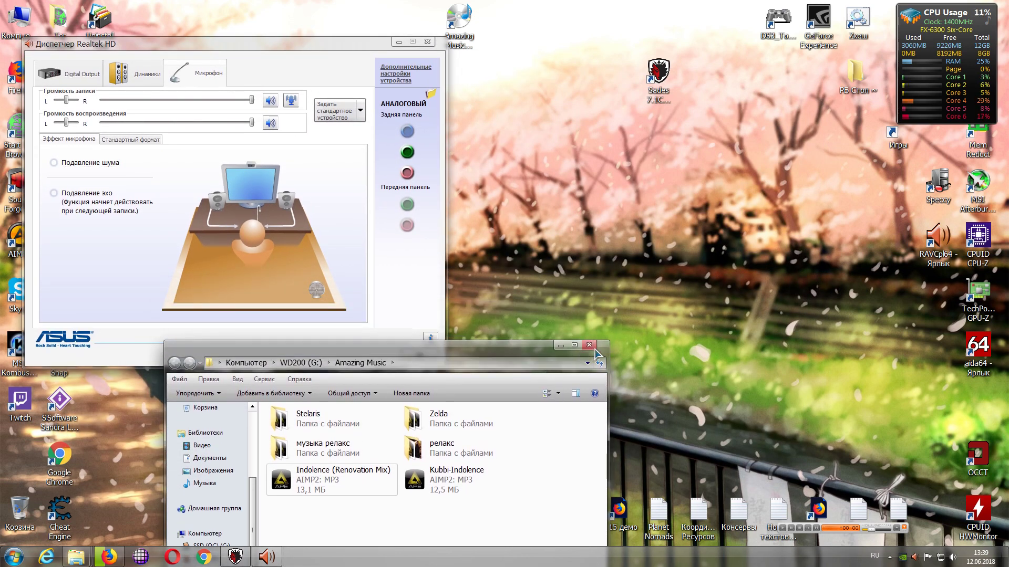
# Restore the Sades 7.1CH Gaming Headset window and arrange it side by side with the Realtek HD manager, without overlap.
pyautogui.moveTo(286, 47); pyautogui.dragTo(411, 94)
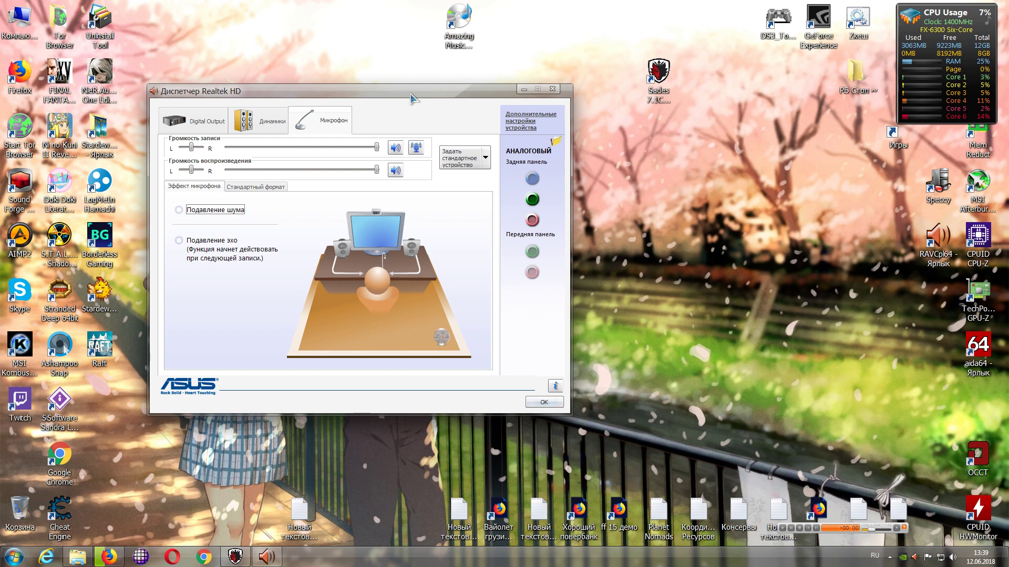
pyautogui.moveTo(412, 97); pyautogui.dragTo(311, 114)
pyautogui.click(235, 557)
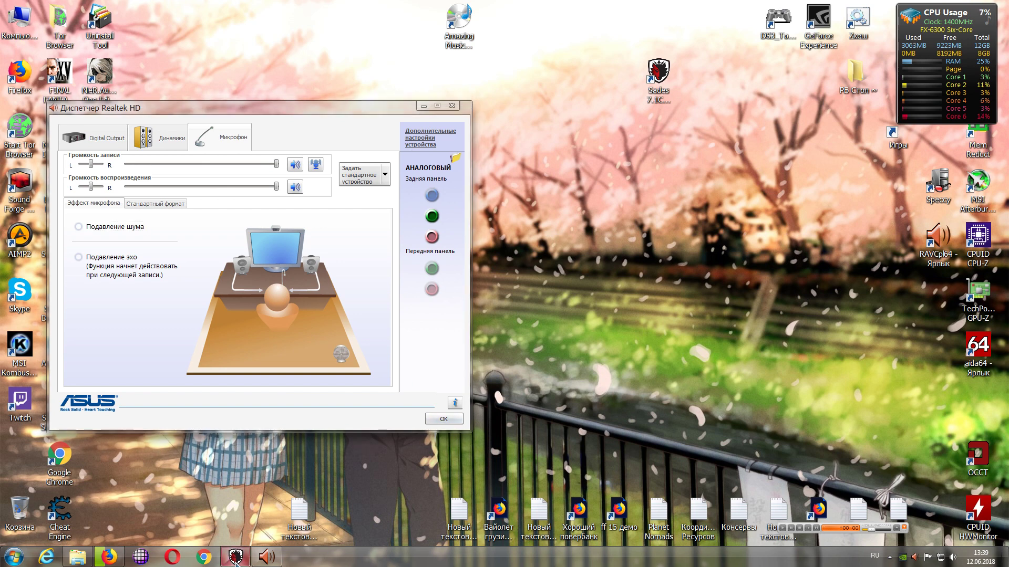
pyautogui.moveTo(584, 78); pyautogui.dragTo(615, 116)
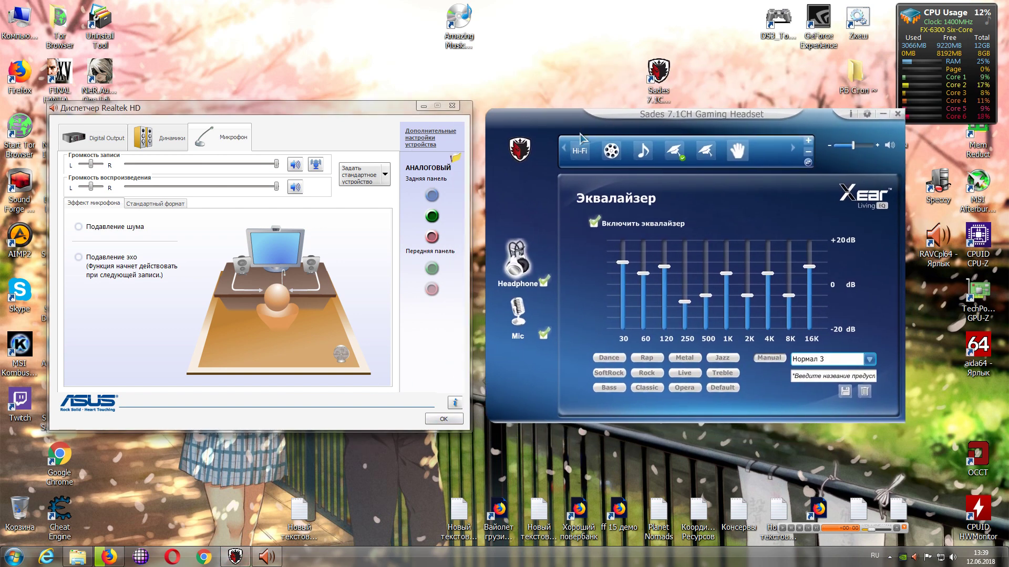
pyautogui.moveTo(667, 115)
pyautogui.mouseDown()
pyautogui.moveTo(626, 124)
pyautogui.moveTo(666, 111)
pyautogui.mouseUp()
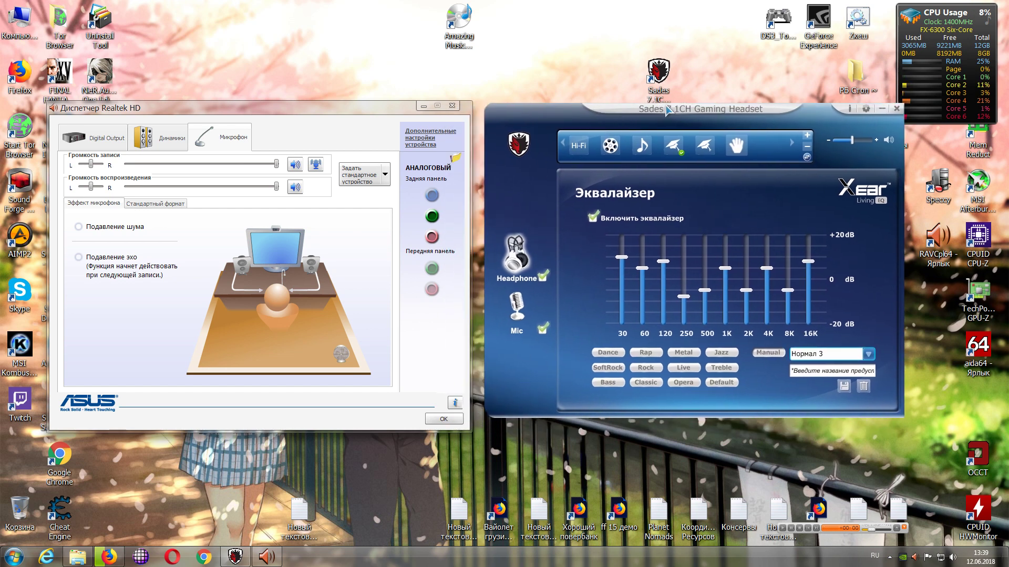
pyautogui.moveTo(368, 108); pyautogui.dragTo(323, 103)
pyautogui.moveTo(590, 112); pyautogui.dragTo(559, 110)
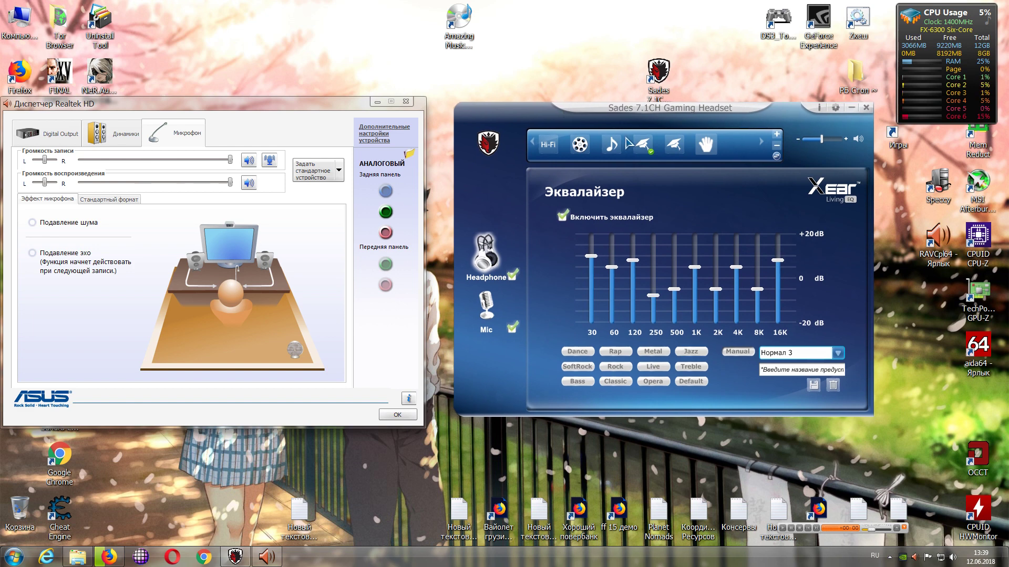
pyautogui.moveTo(553, 113); pyautogui.dragTo(562, 117)
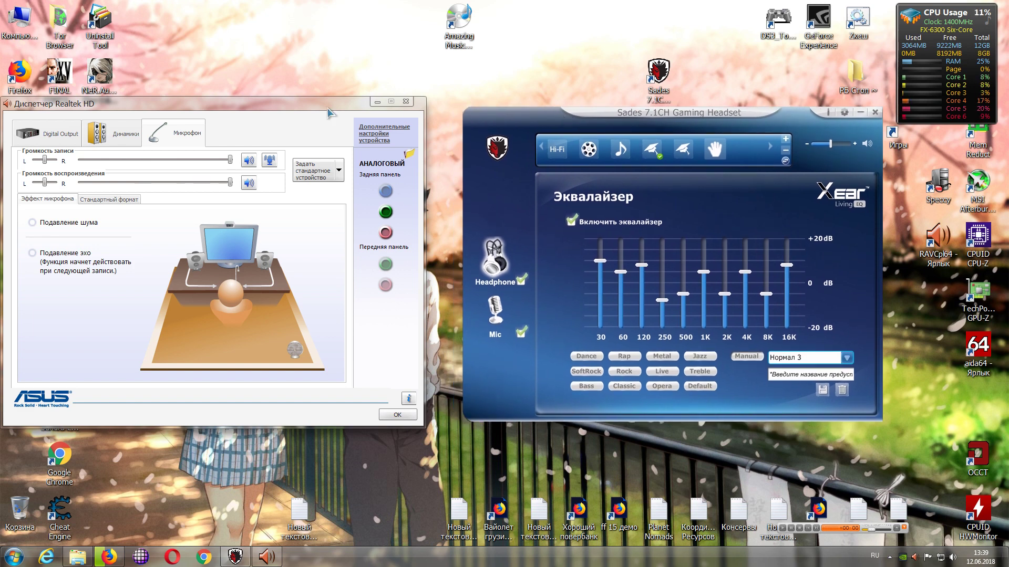
pyautogui.moveTo(297, 111); pyautogui.dragTo(312, 108)
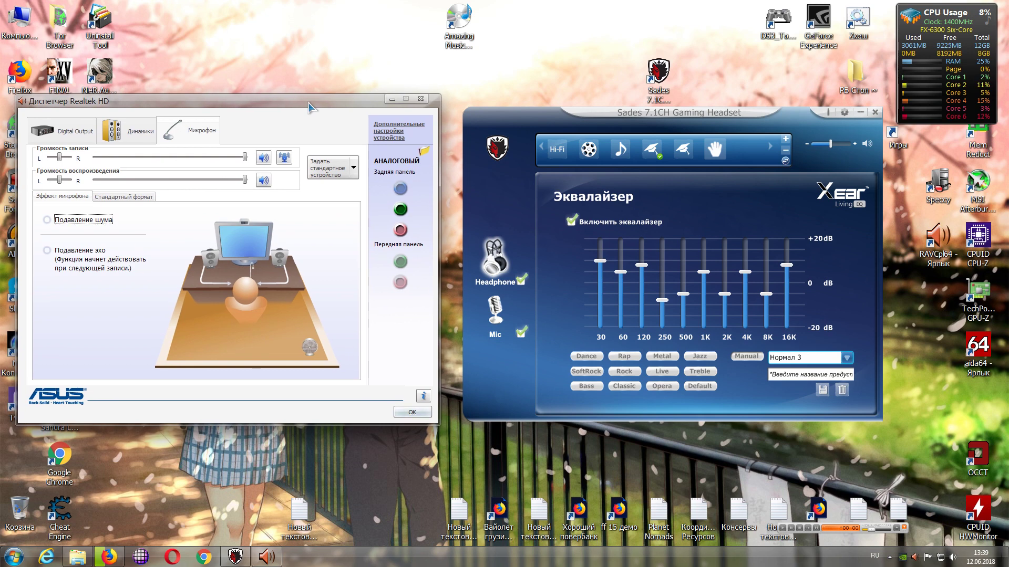